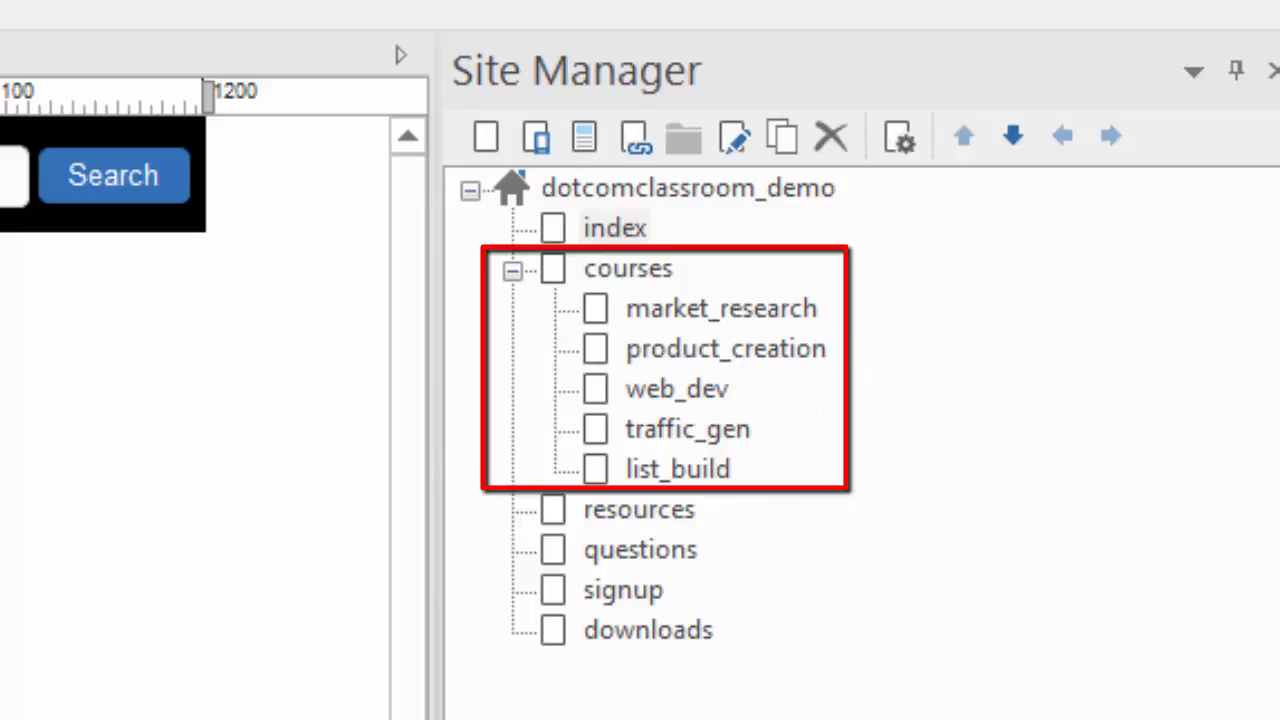
- Browse the market_research, product_creation, traffic_gen and list_build course pages in Site Manager, ending on courses
click(567, 268)
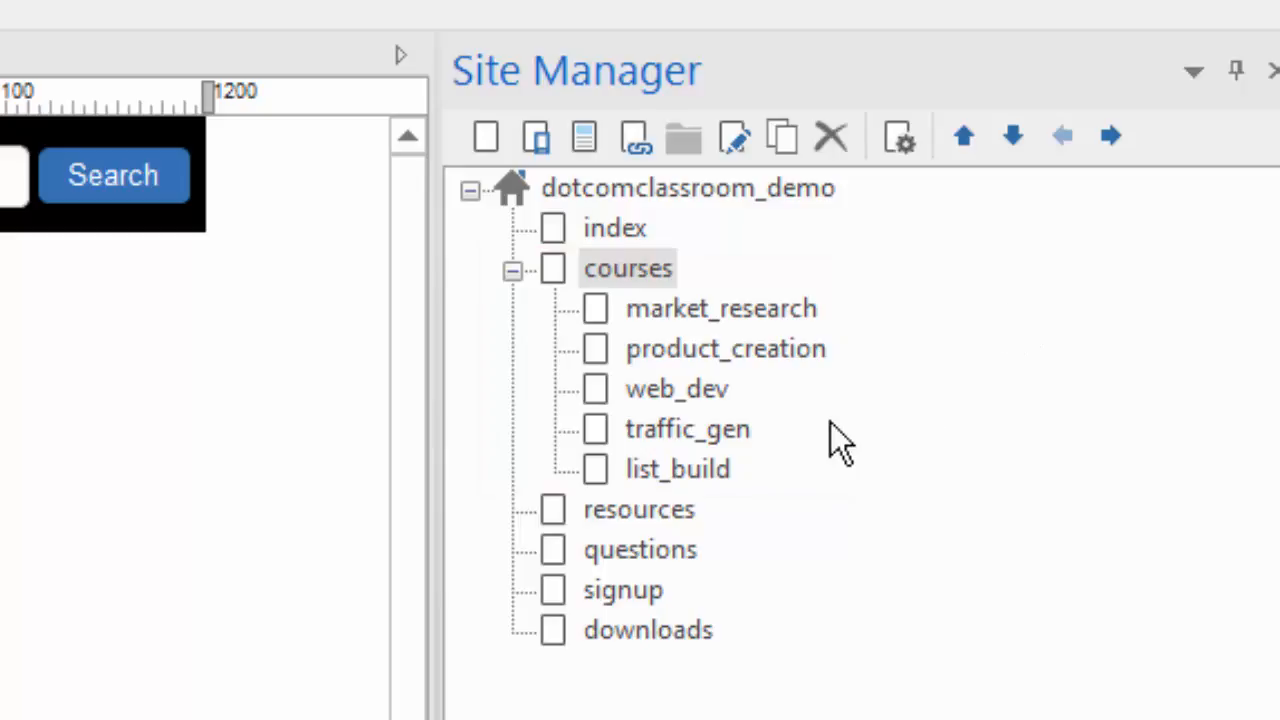
click(596, 310)
click(591, 357)
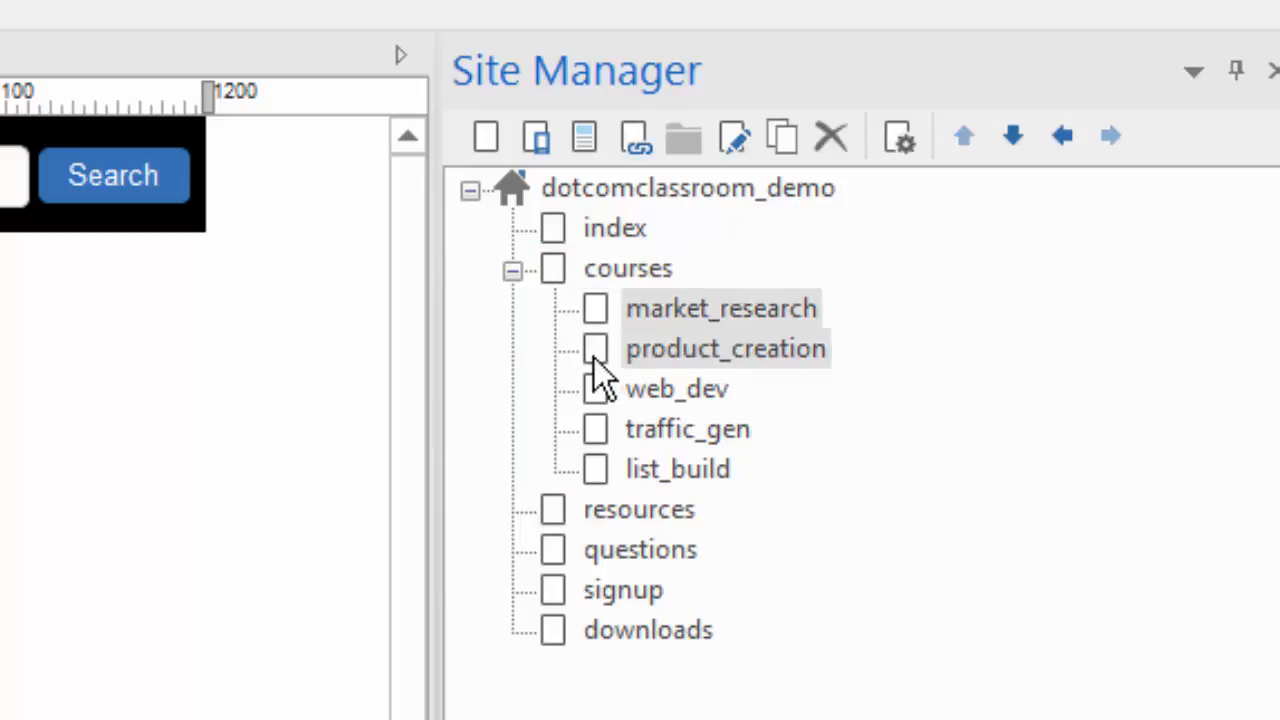
click(598, 433)
click(599, 457)
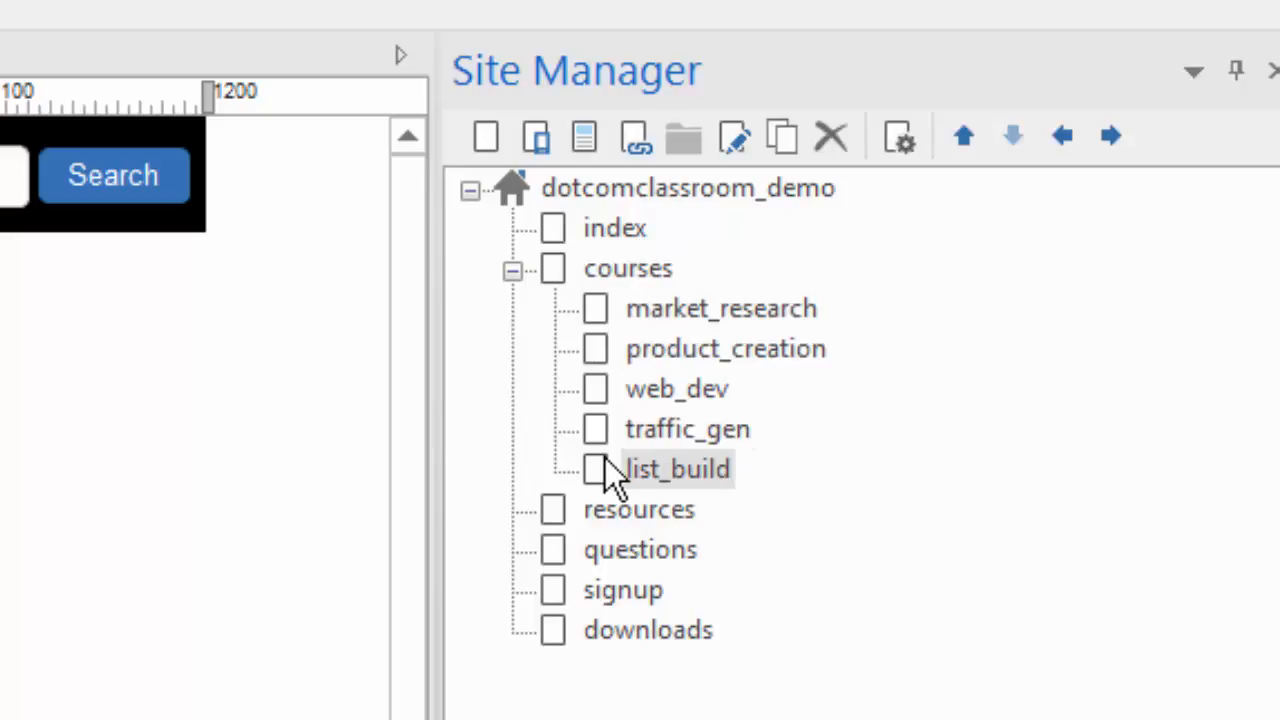
click(554, 266)
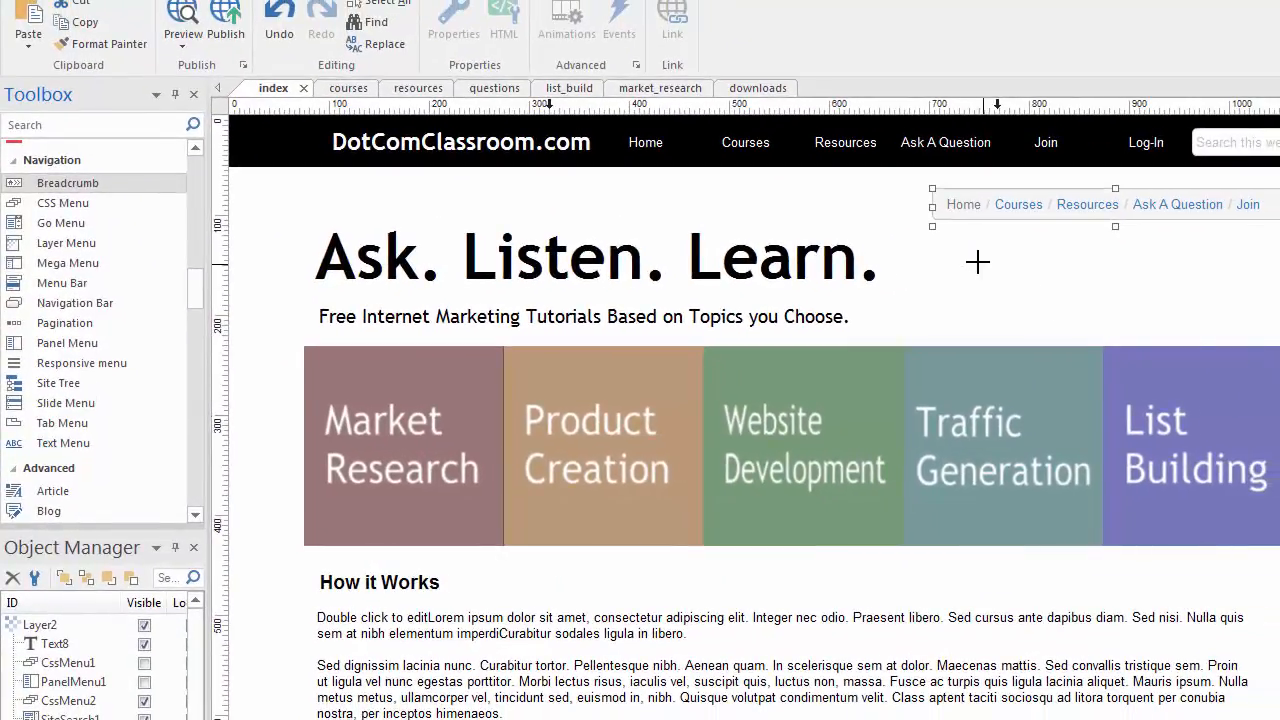
mouse_move(977, 260)
mouse_down()
mouse_move(1243, 271)
mouse_move(1236, 296)
mouse_up()
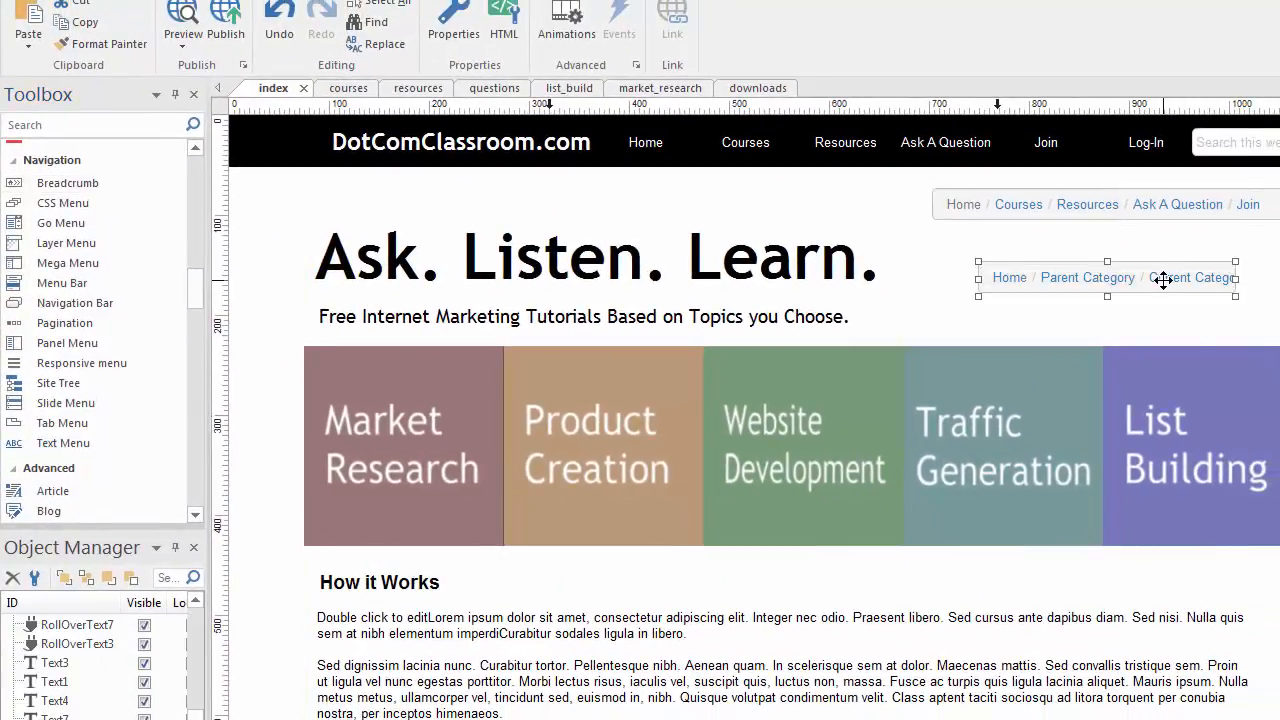
key(Delete)
click(1118, 196)
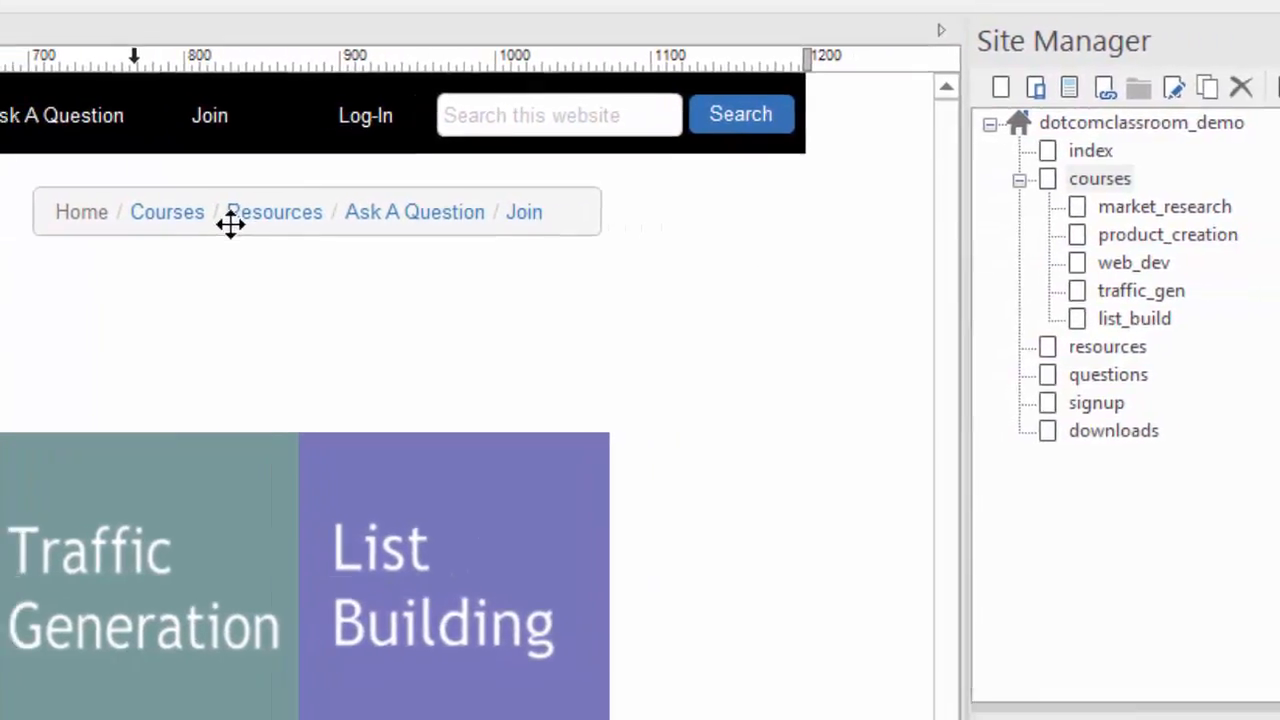
- Open the breadcrumb's settings and reposition the dialog so the site tree and breadcrumb show
double_click(230, 224)
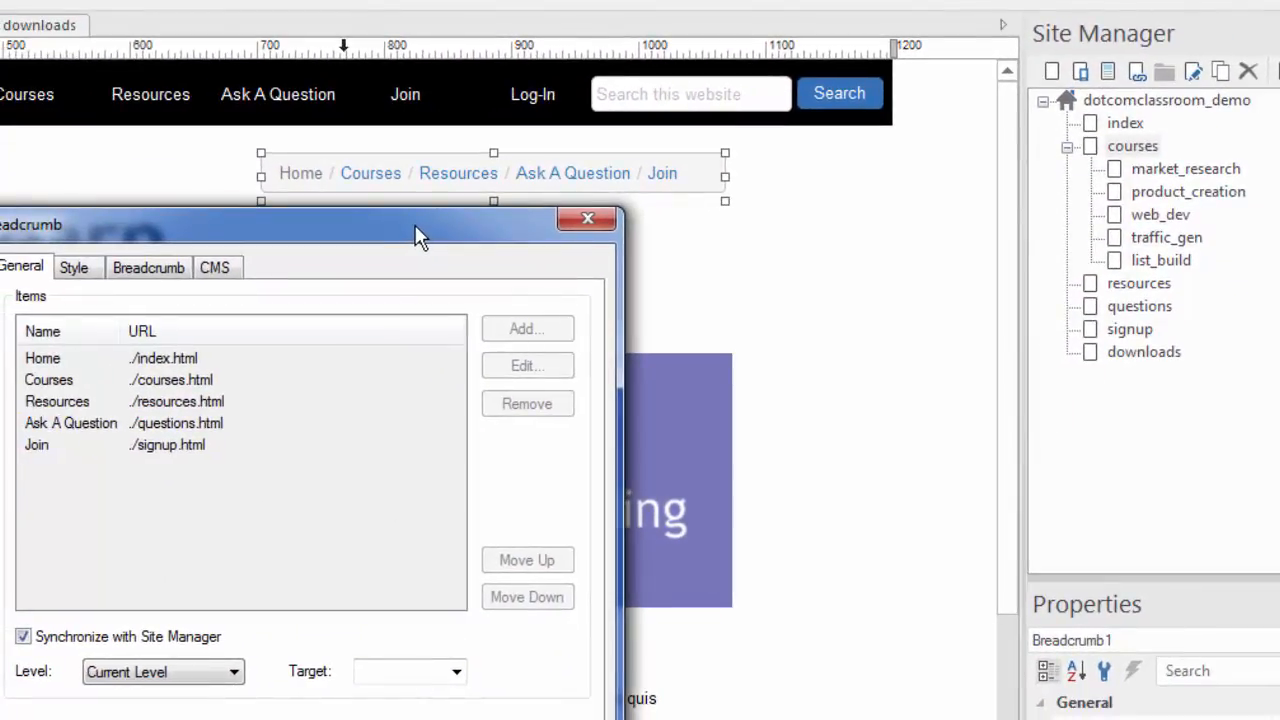
drag(418, 236, 408, 99)
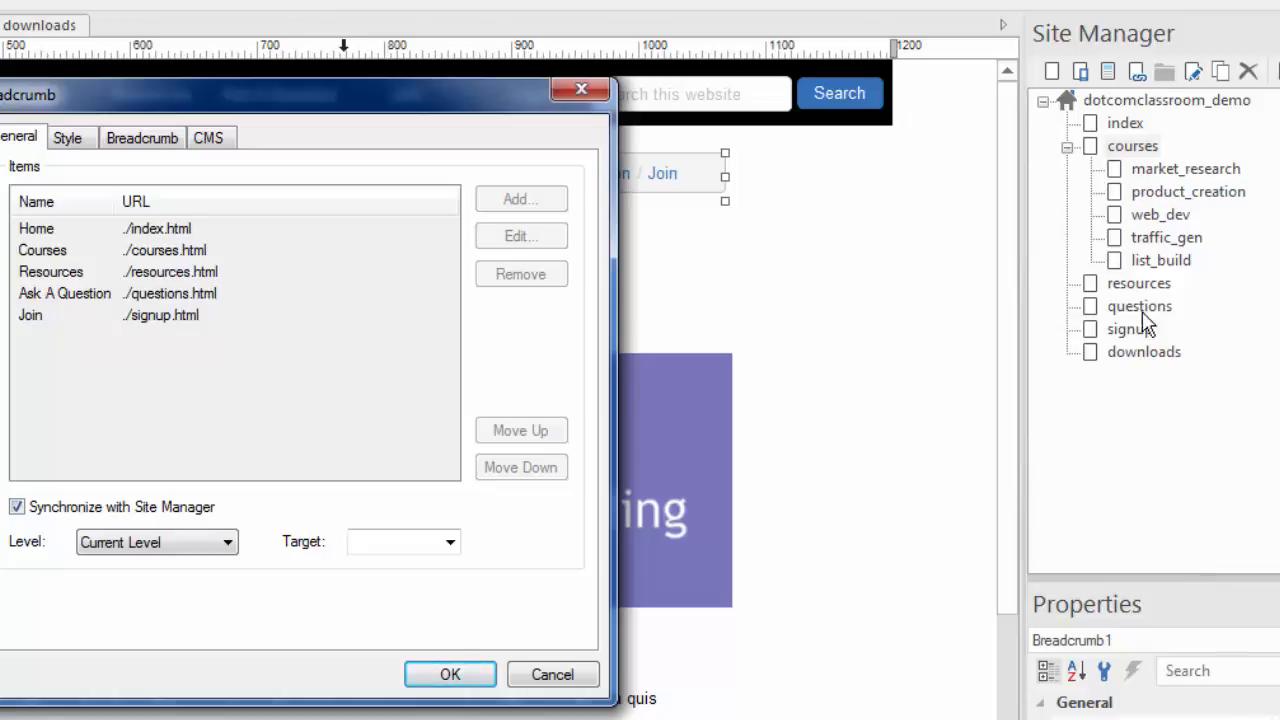
mouse_move(528, 80)
mouse_down()
mouse_move(489, 73)
mouse_move(524, 64)
mouse_up()
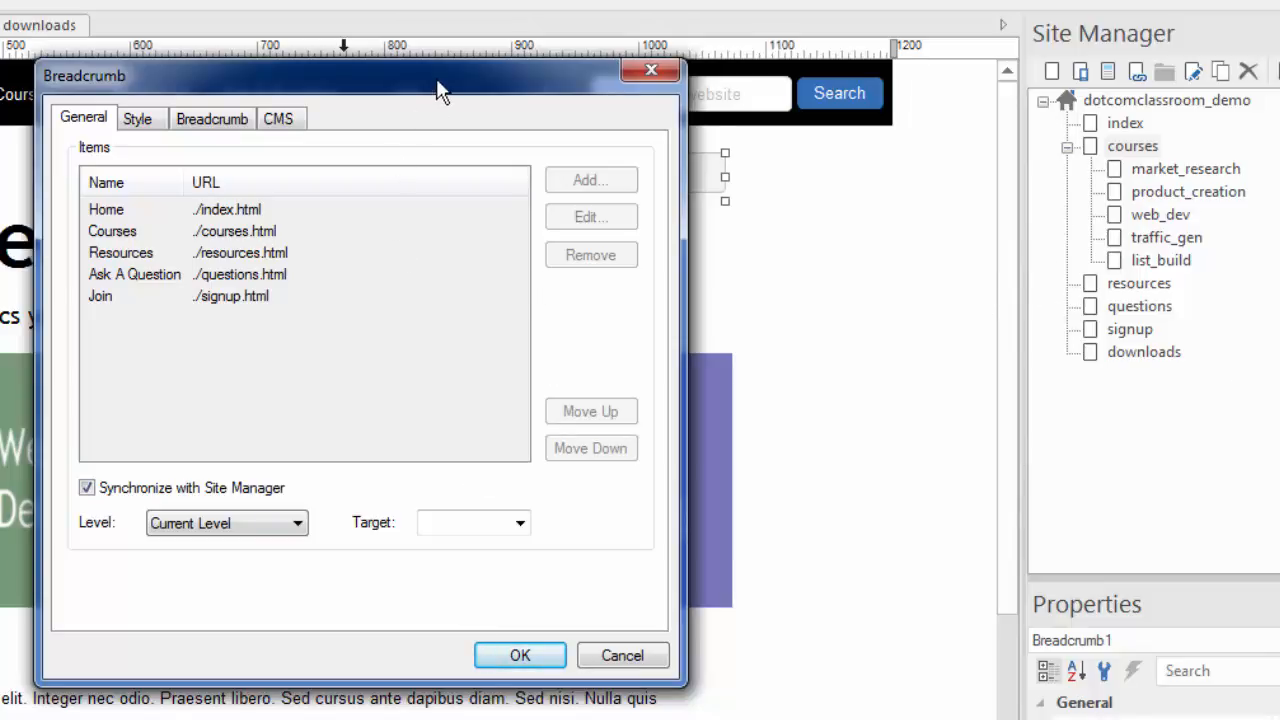
drag(437, 86, 523, 277)
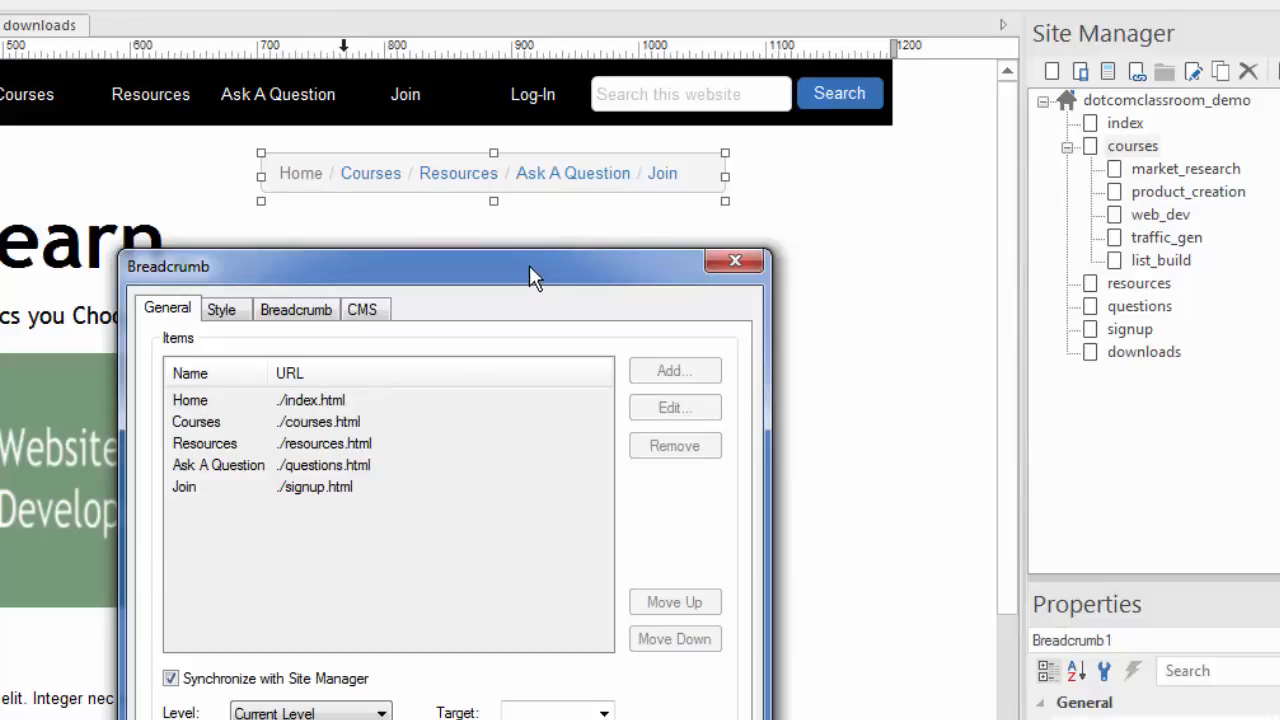
drag(529, 265, 477, 77)
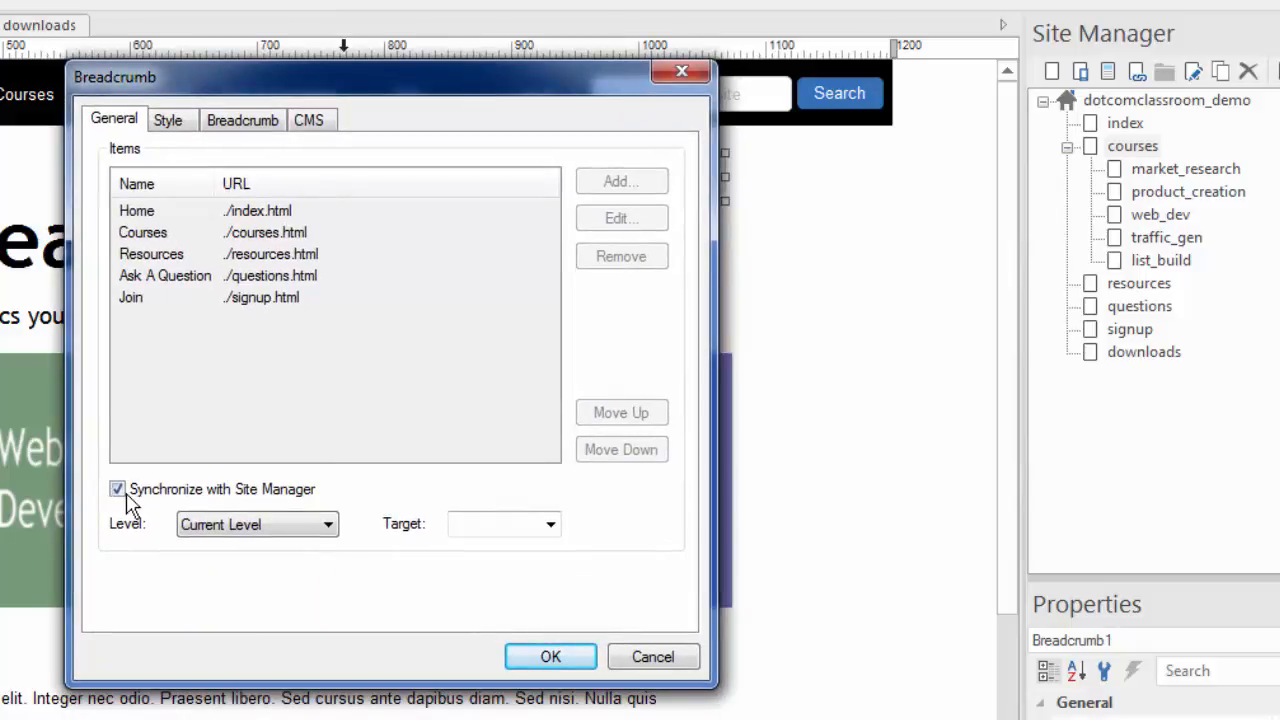
- Turn Synchronize with Site Manager off, inspect the Home, Courses, Resources and Ask A Question items, then re-enable it
click(118, 489)
click(274, 252)
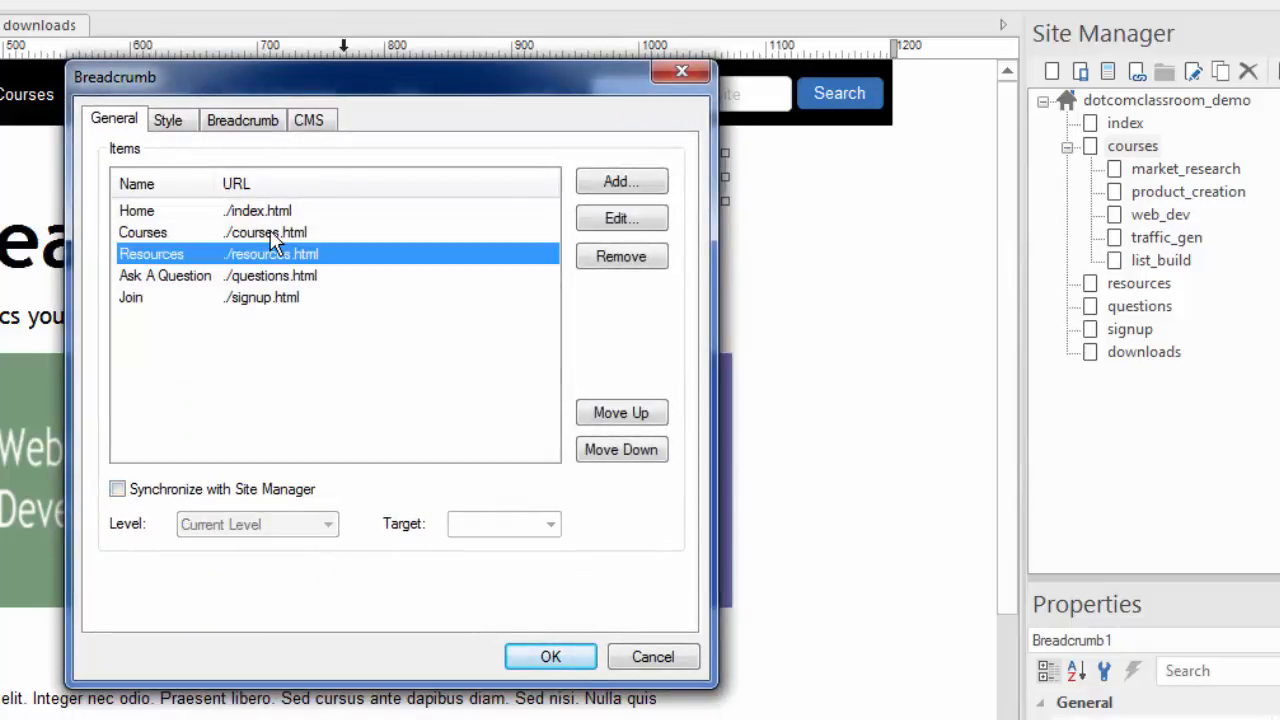
click(268, 232)
click(266, 212)
click(207, 280)
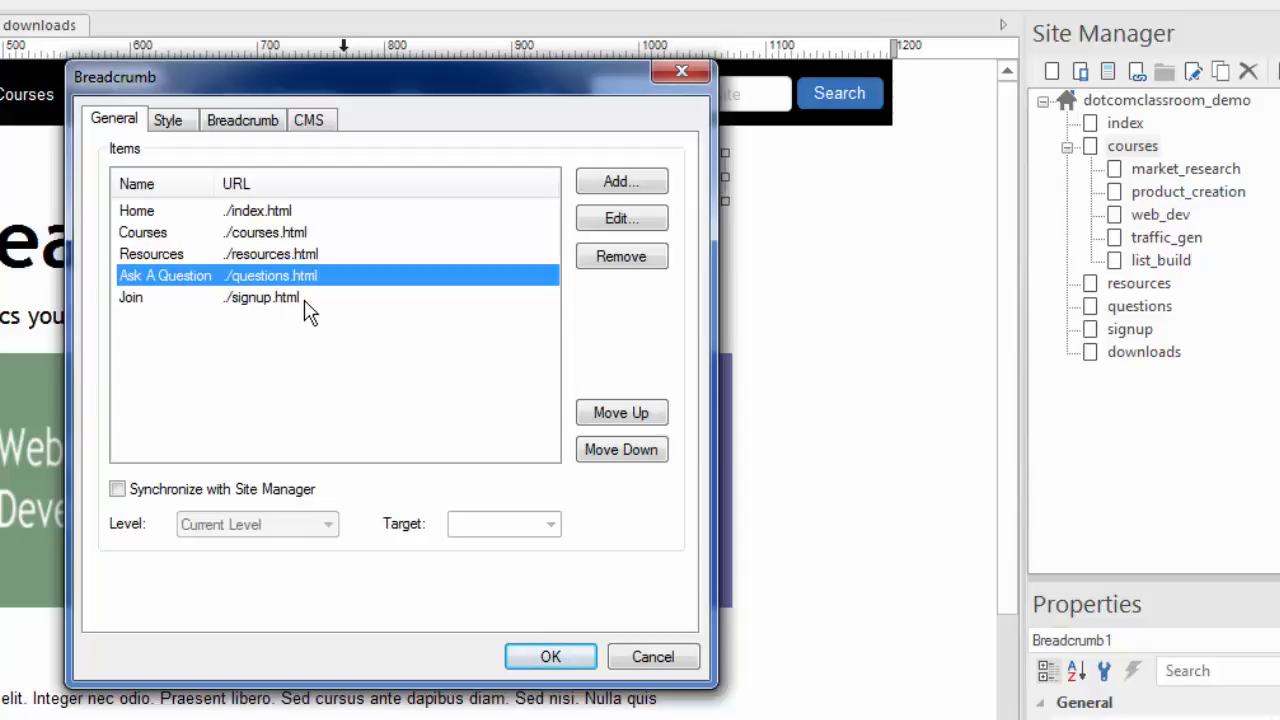
click(118, 489)
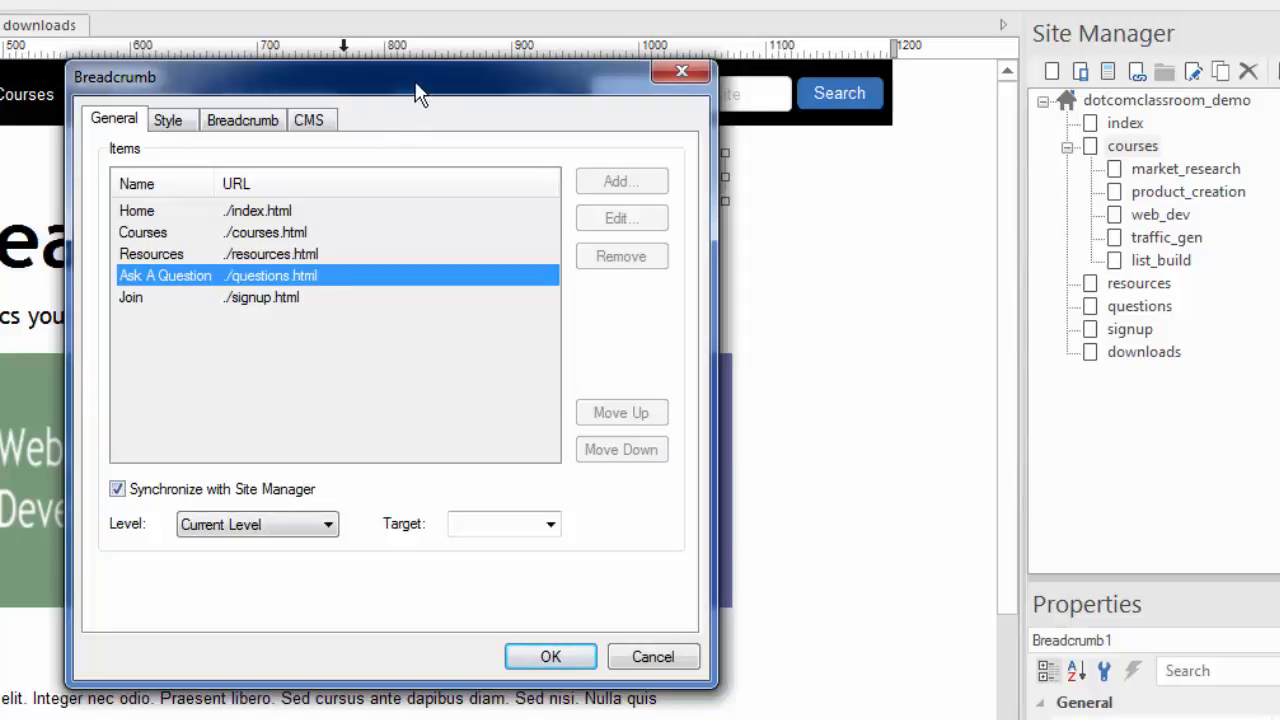
- Cancel the breadcrumb settings without changes and open the questions page
drag(419, 89, 487, 78)
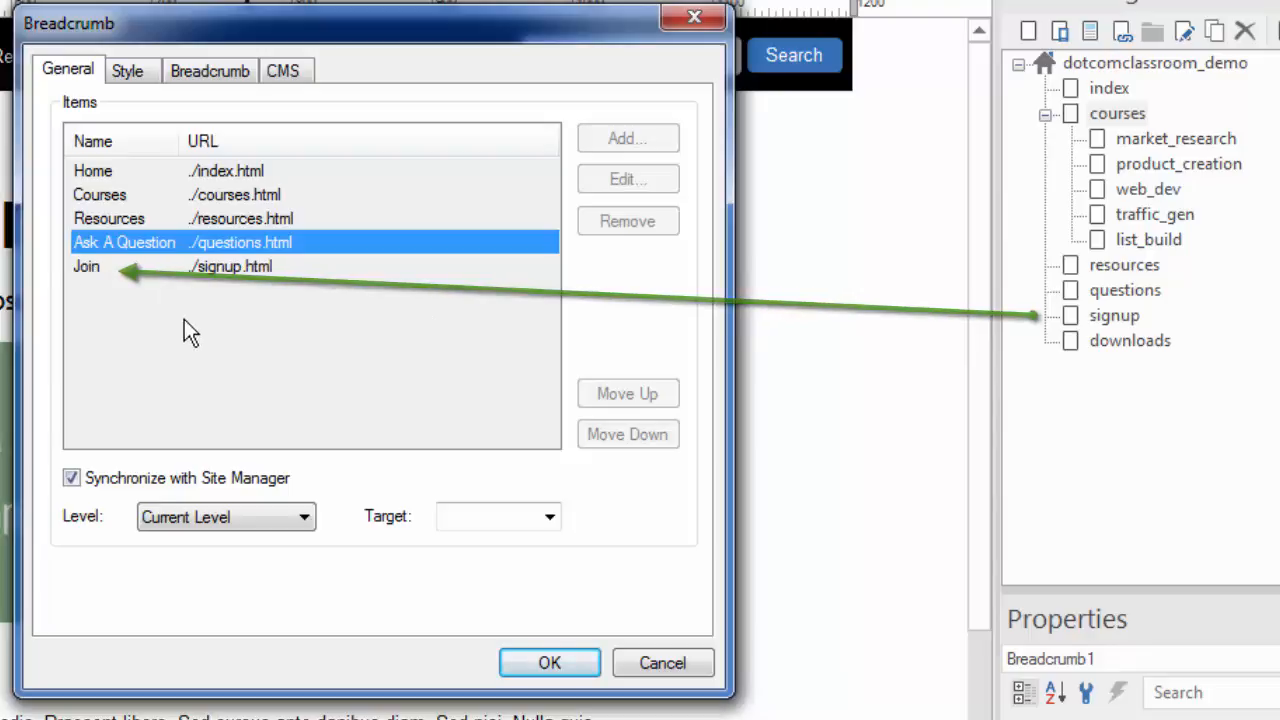
mouse_move(346, 31)
mouse_down()
mouse_move(350, 337)
mouse_move(346, 318)
mouse_up()
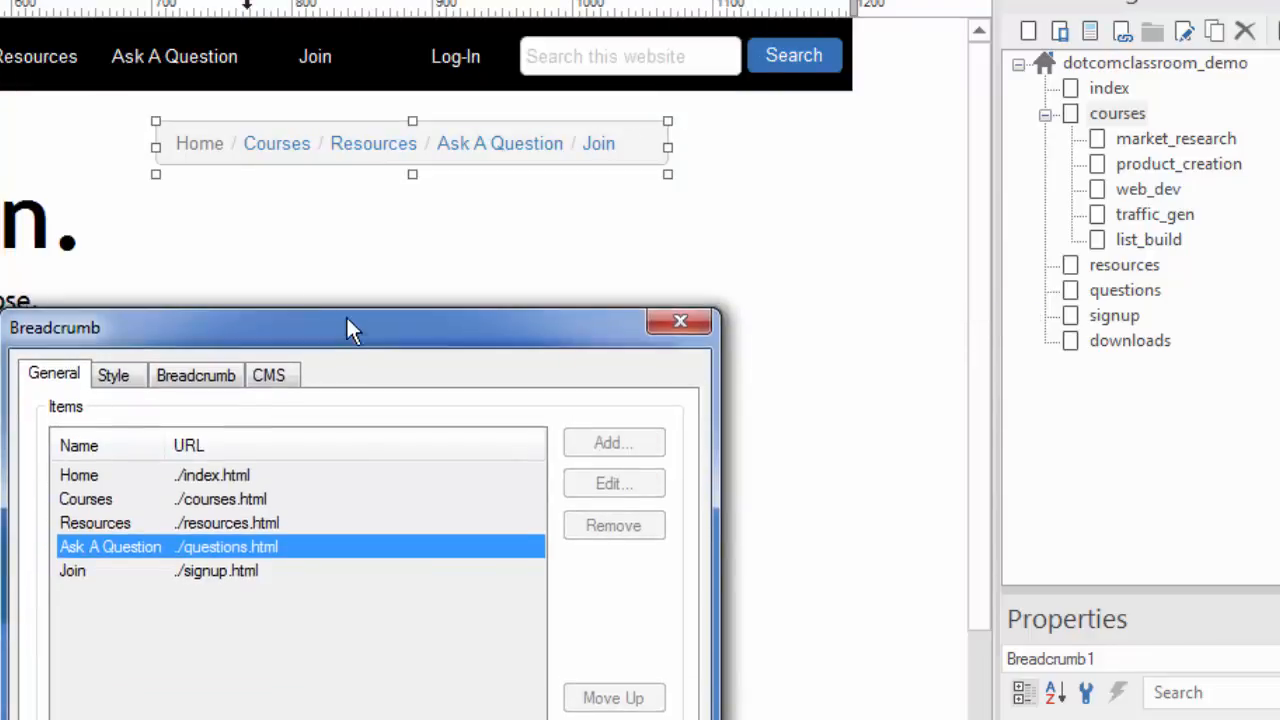
drag(556, 322, 492, 97)
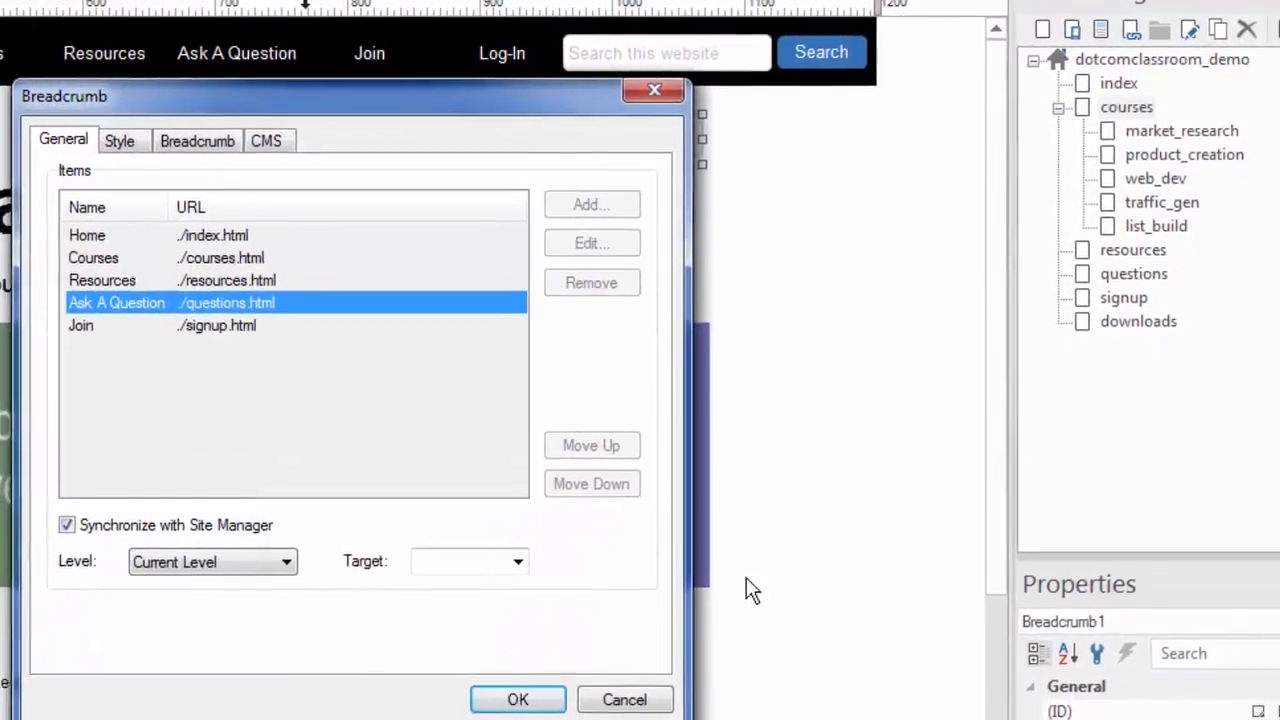
click(655, 686)
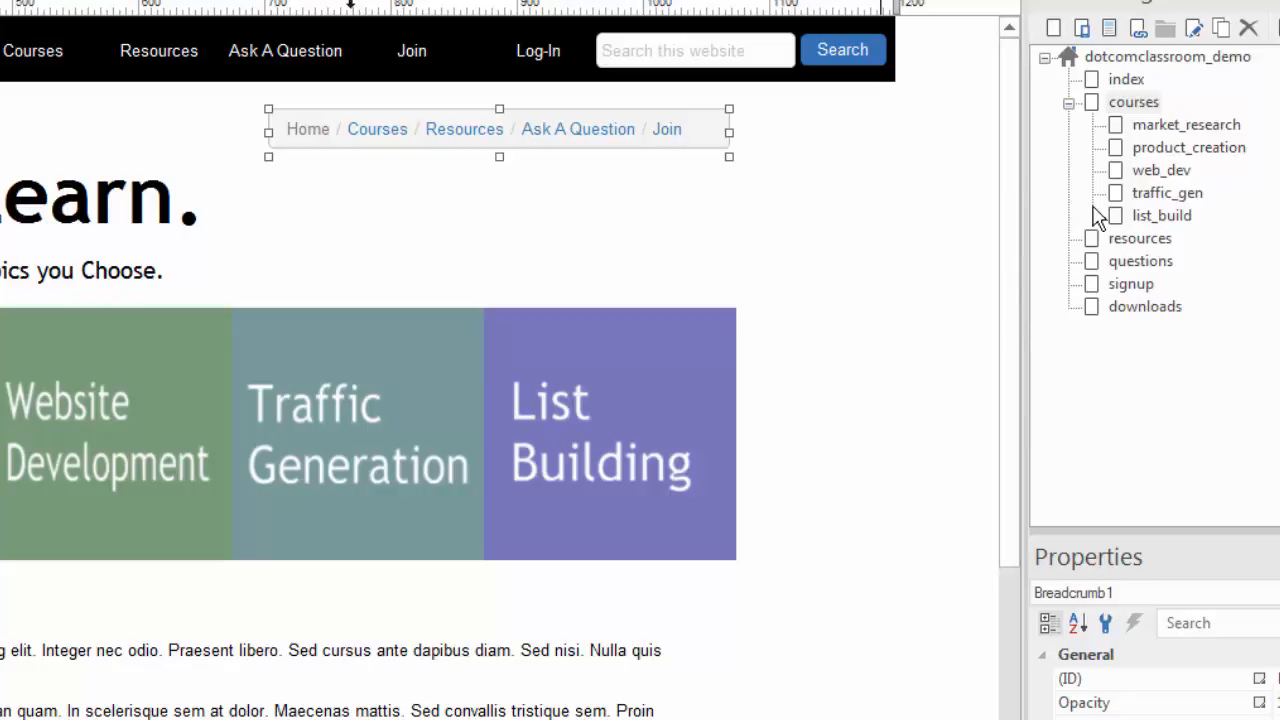
click(1093, 268)
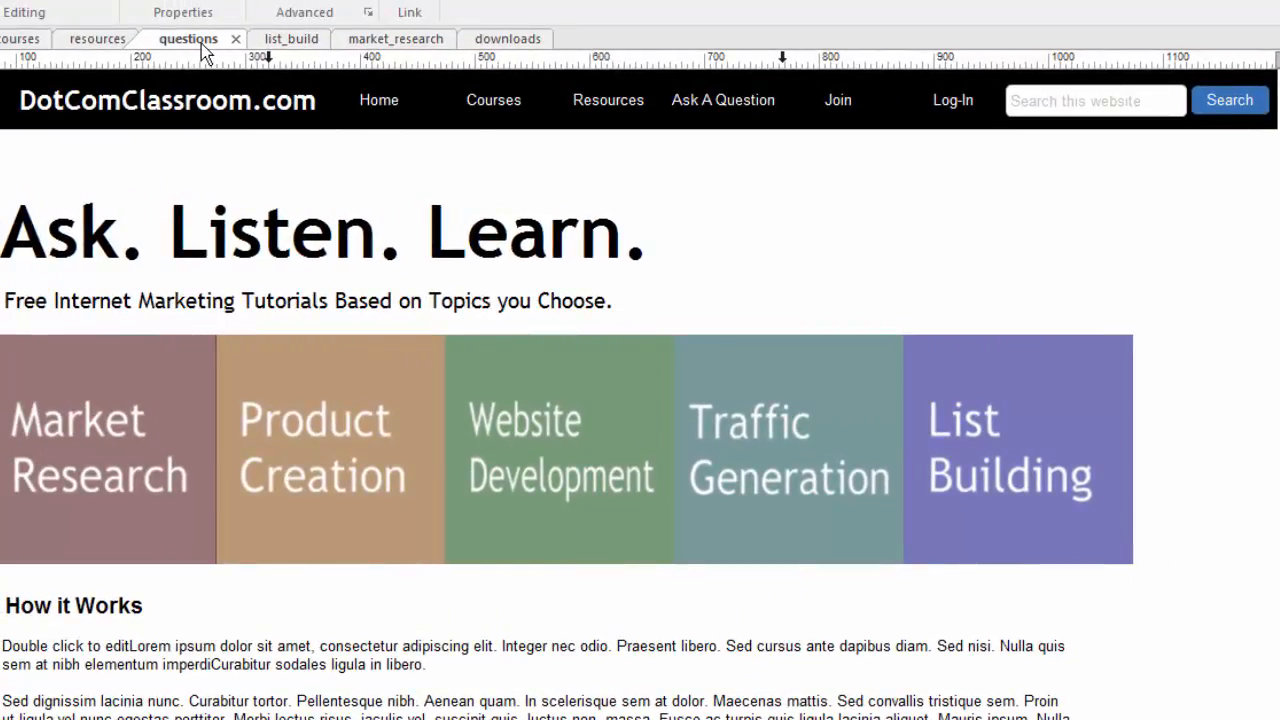
- Check the questions page's Page Properties, confirming its menu name is 'Ask A Question', then close them
right_click(1032, 158)
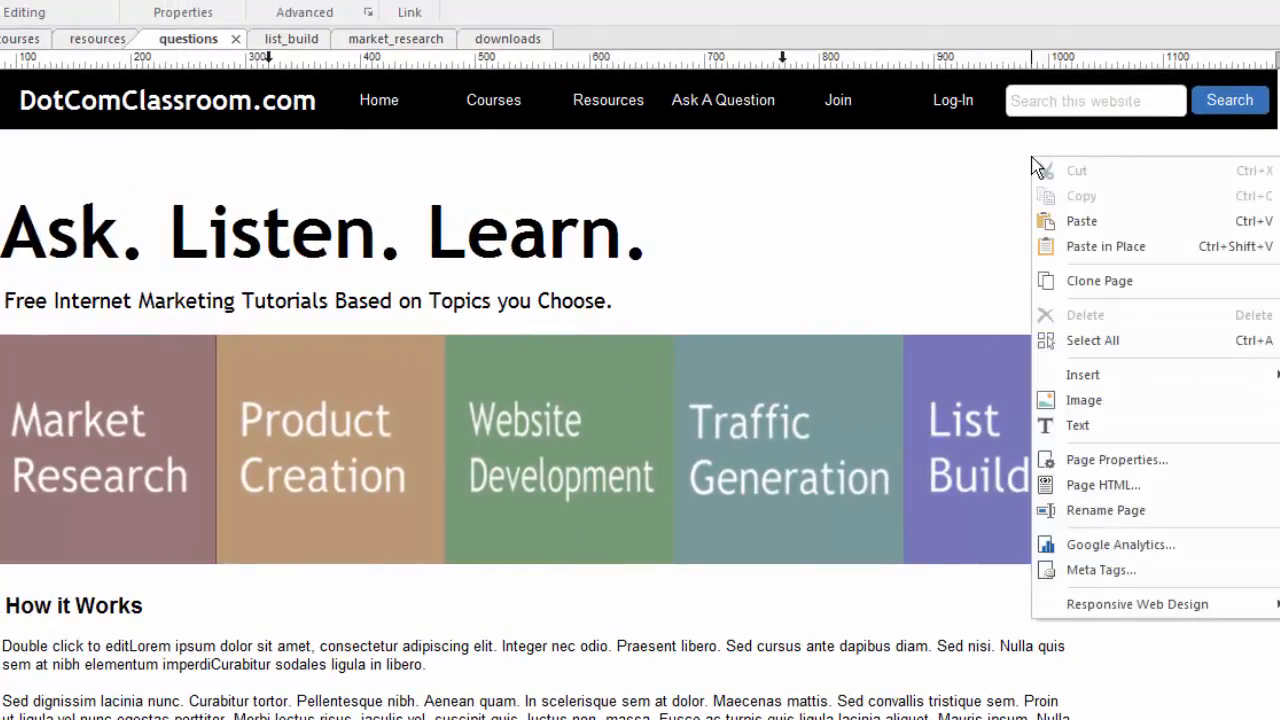
click(1144, 461)
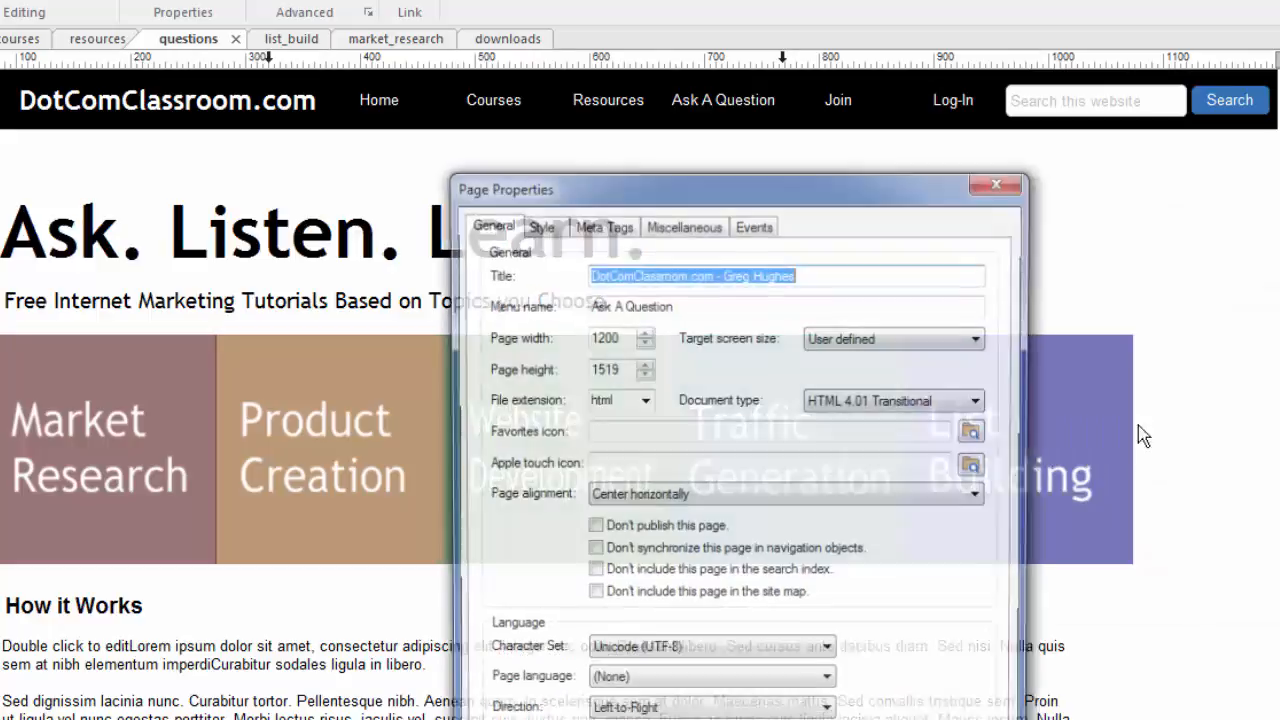
drag(718, 185, 726, 52)
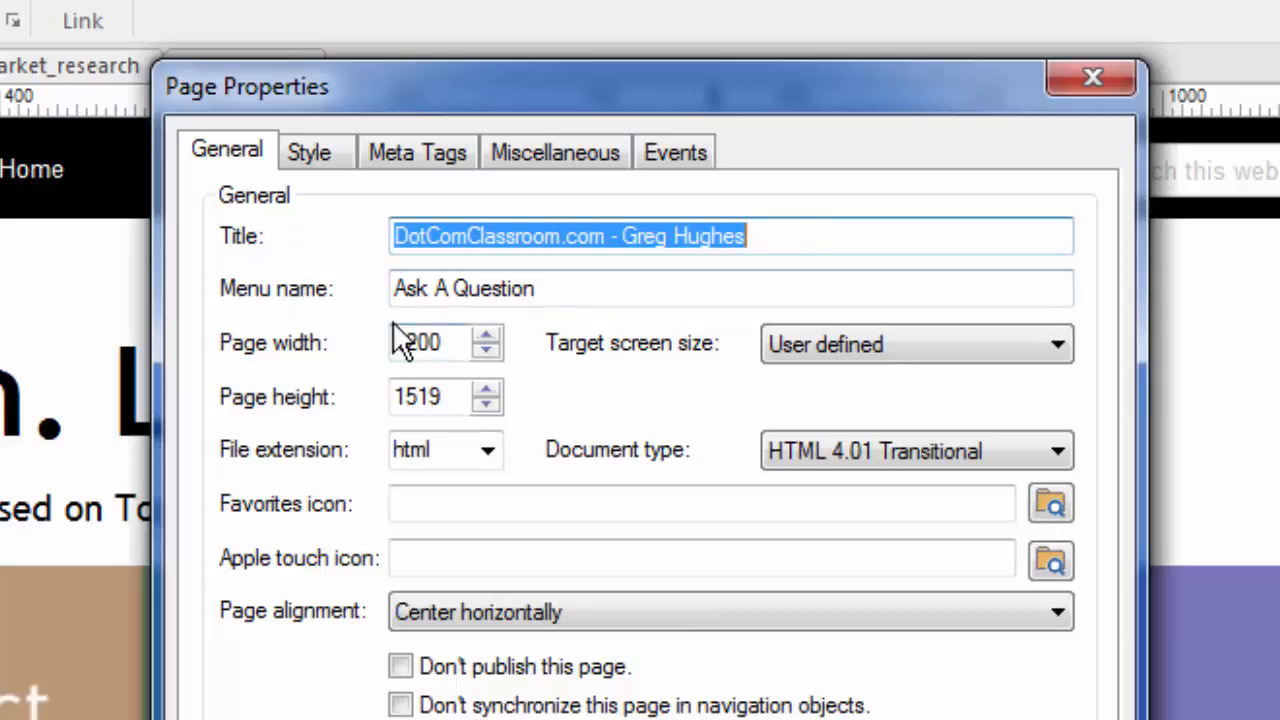
drag(394, 289, 549, 289)
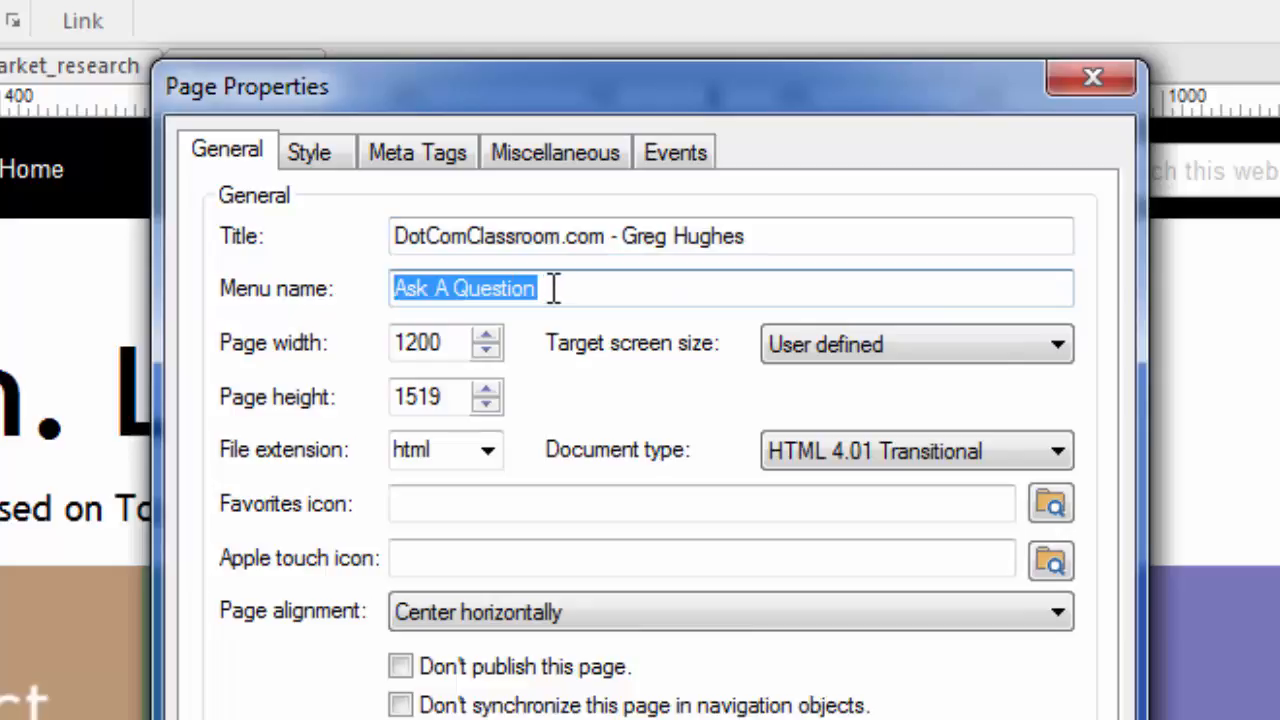
click(553, 289)
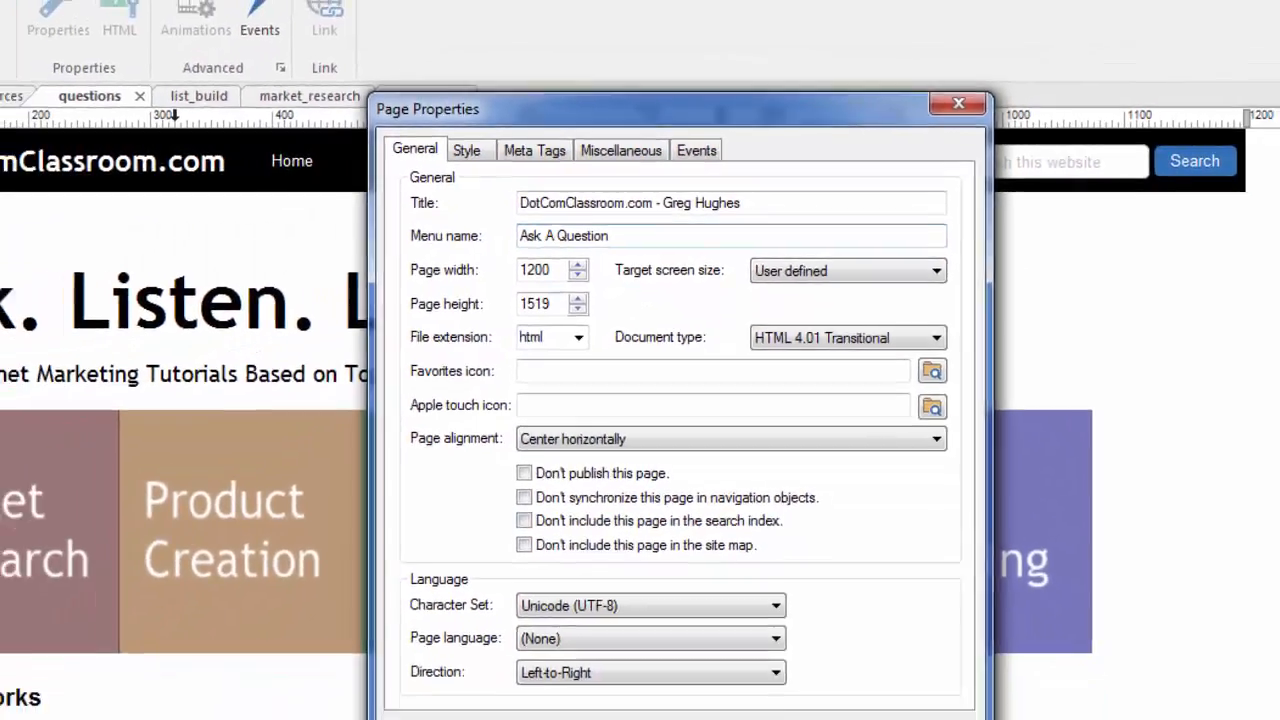
click(850, 714)
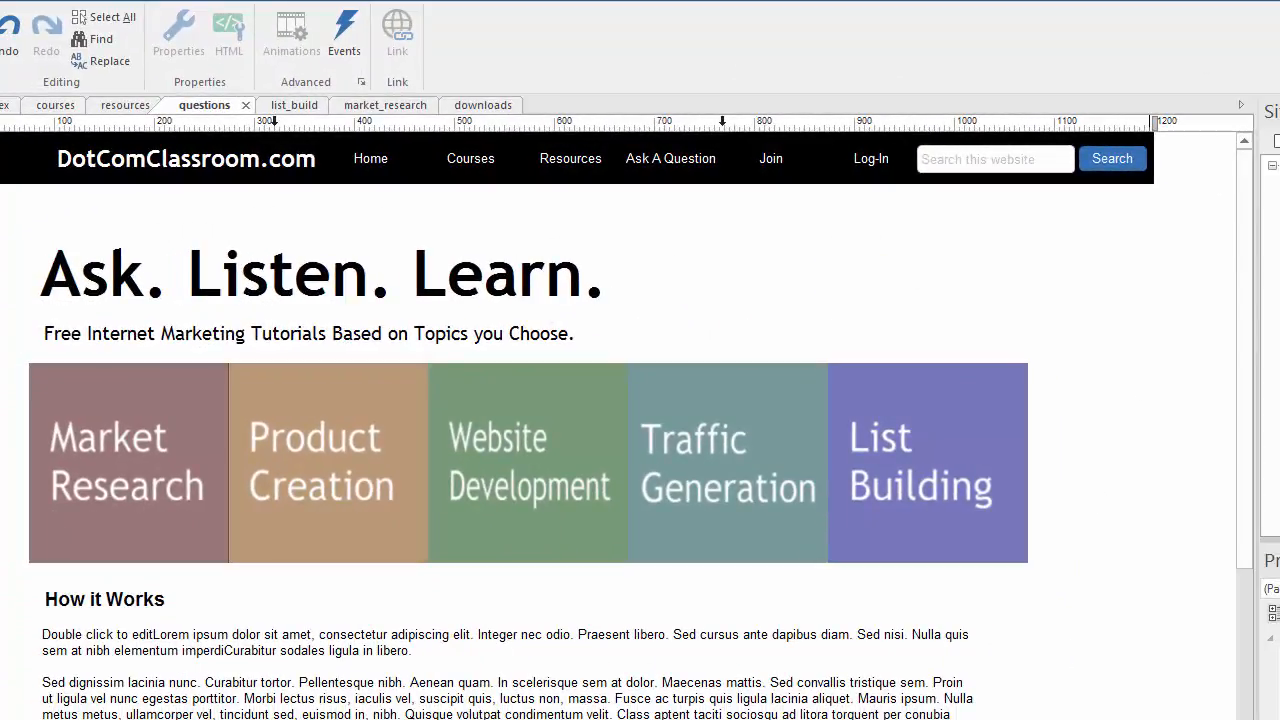
- Open the index page and verify in Page Properties that its menu name is 'Home'
double_click(1192, 177)
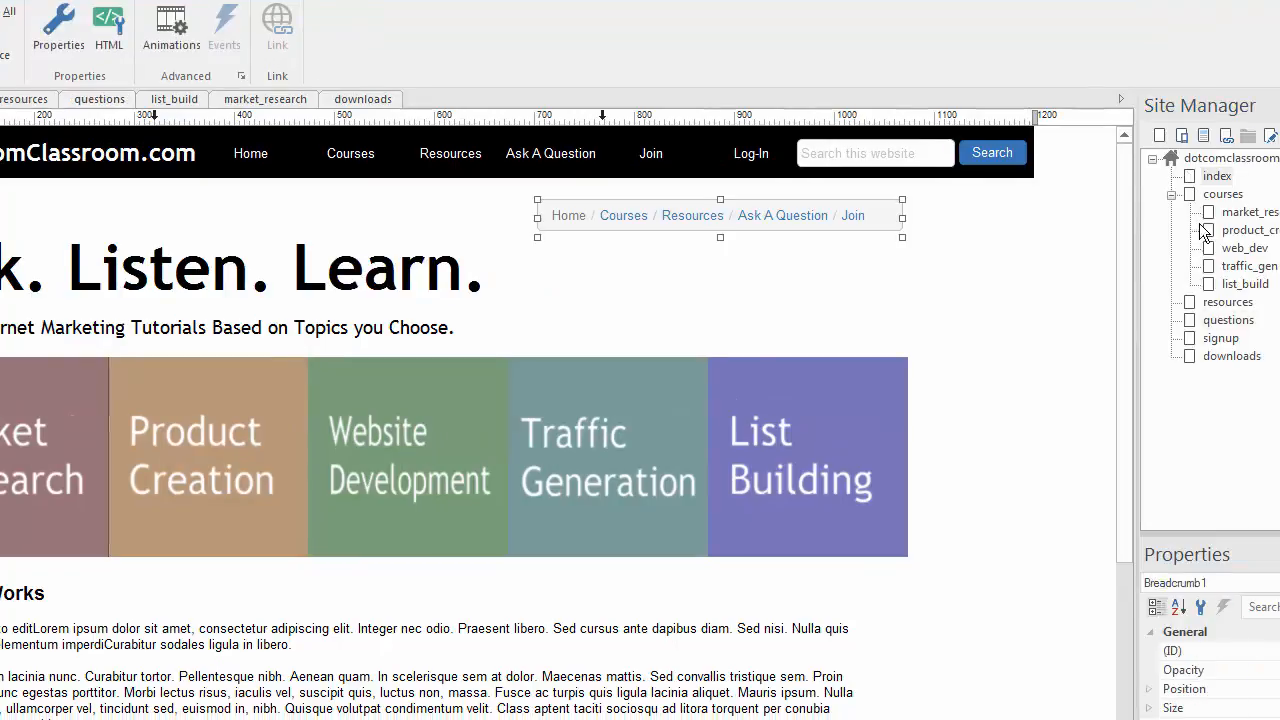
click(1046, 201)
right_click(1046, 201)
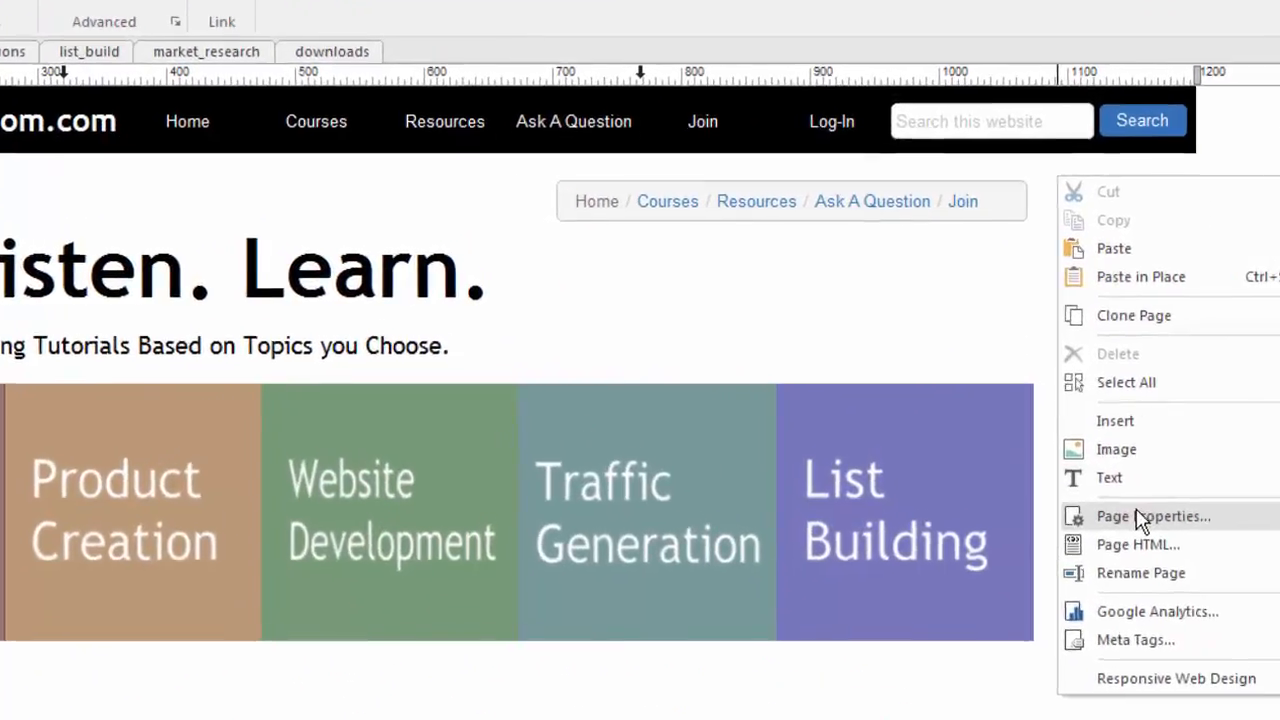
click(988, 460)
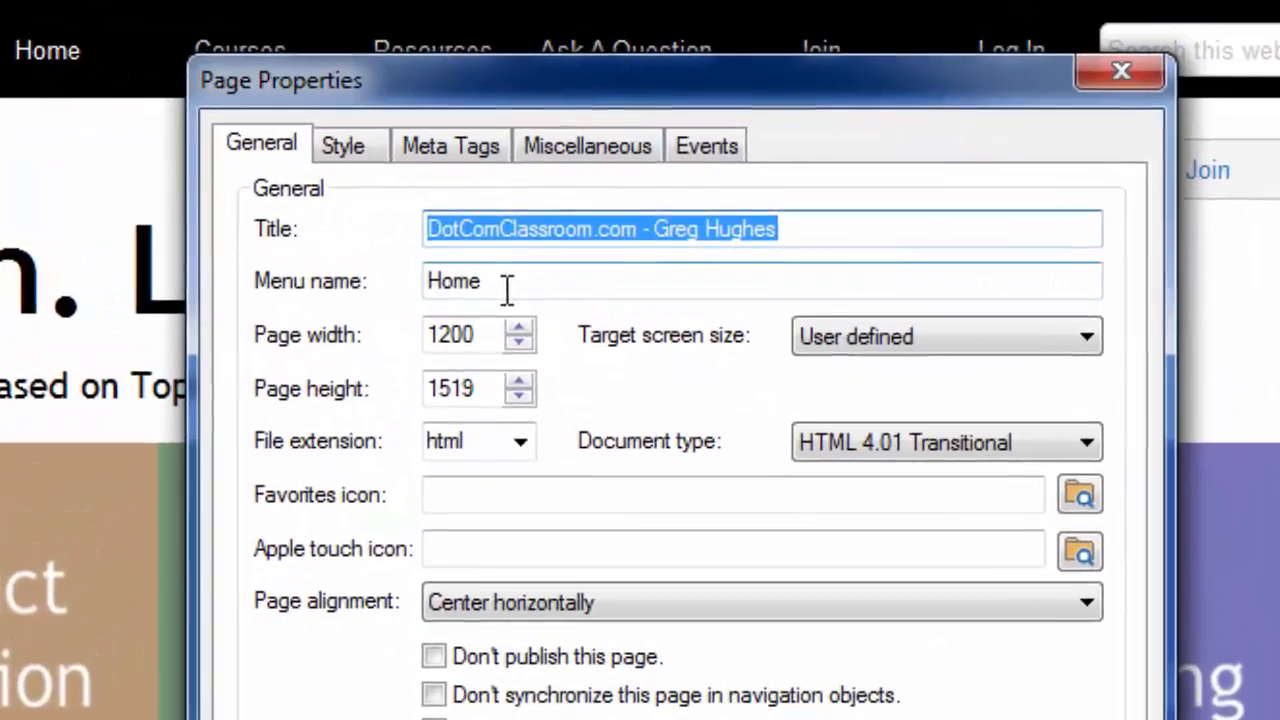
key(Tab)
click(489, 281)
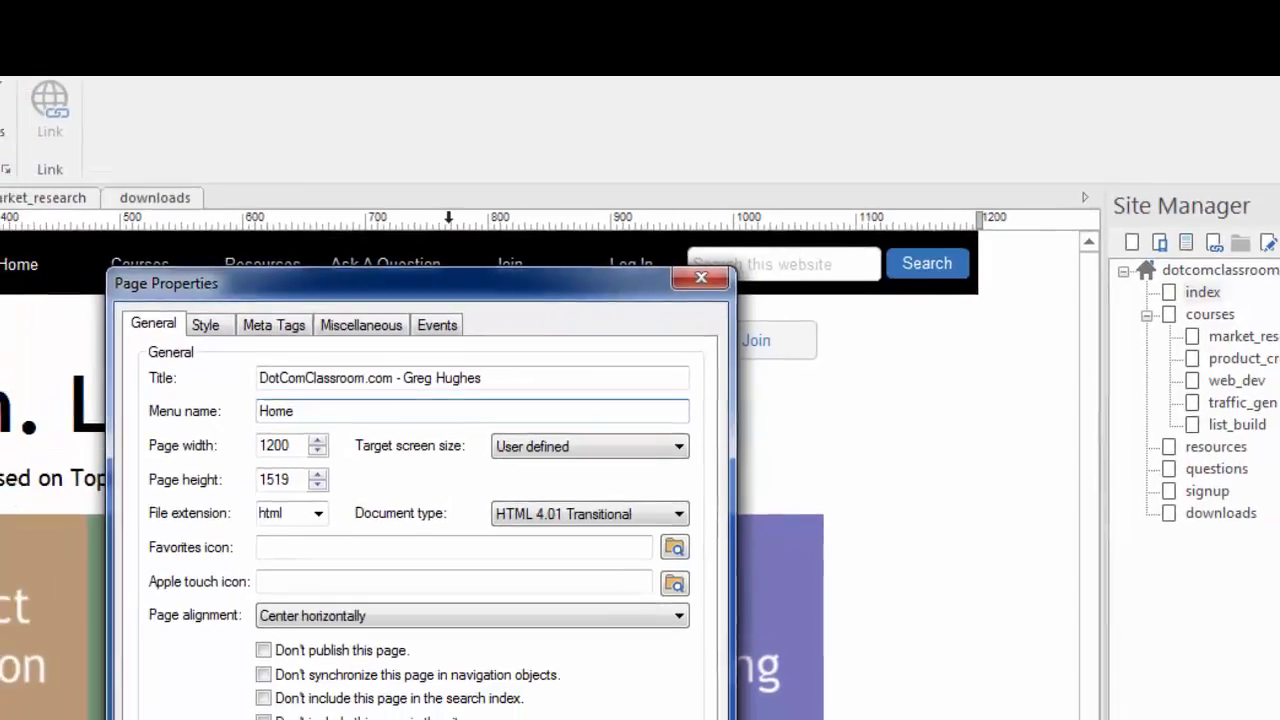
key(Return)
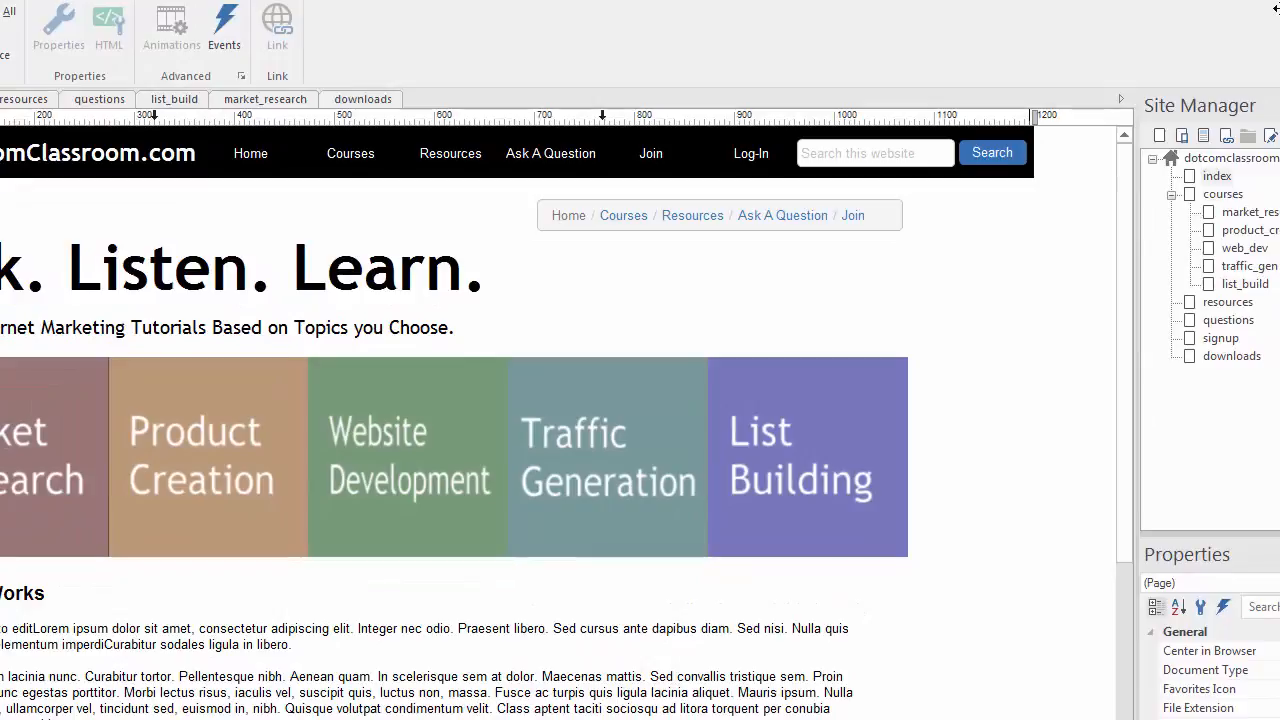
- Nudge the index breadcrumb about 40 px right and preview the page in the browser with F5
click(792, 217)
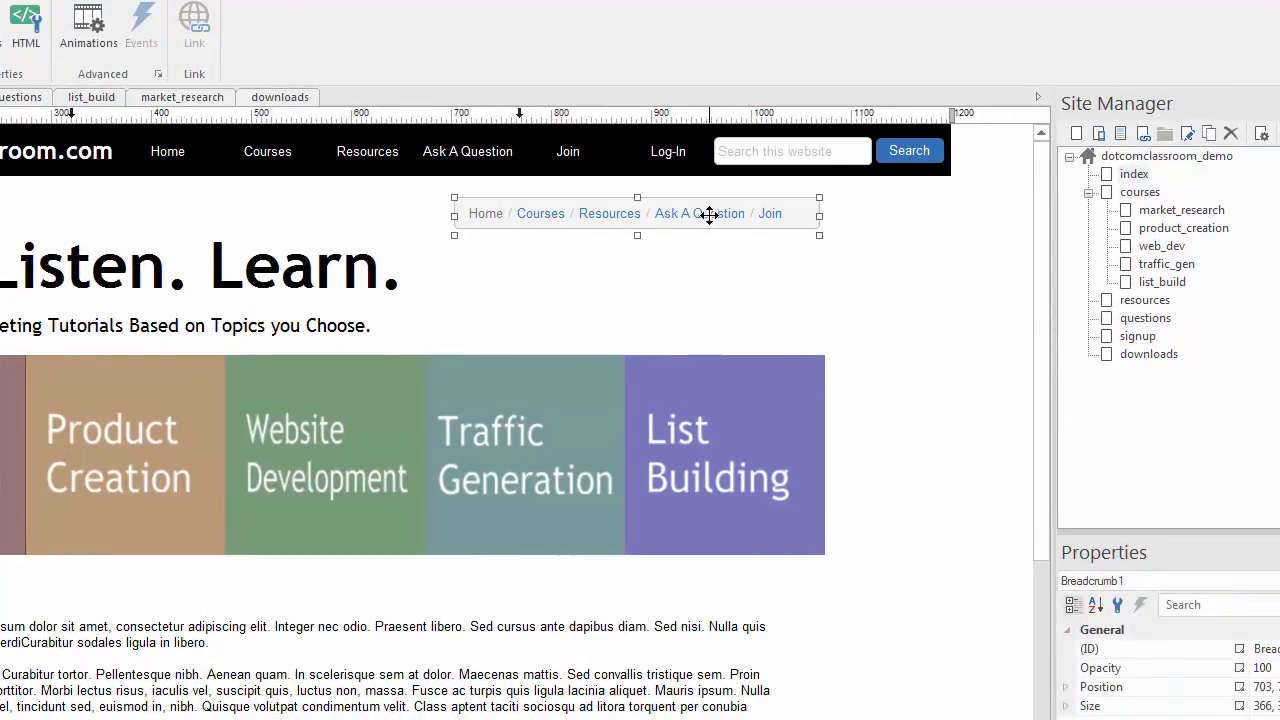
drag(709, 215, 748, 212)
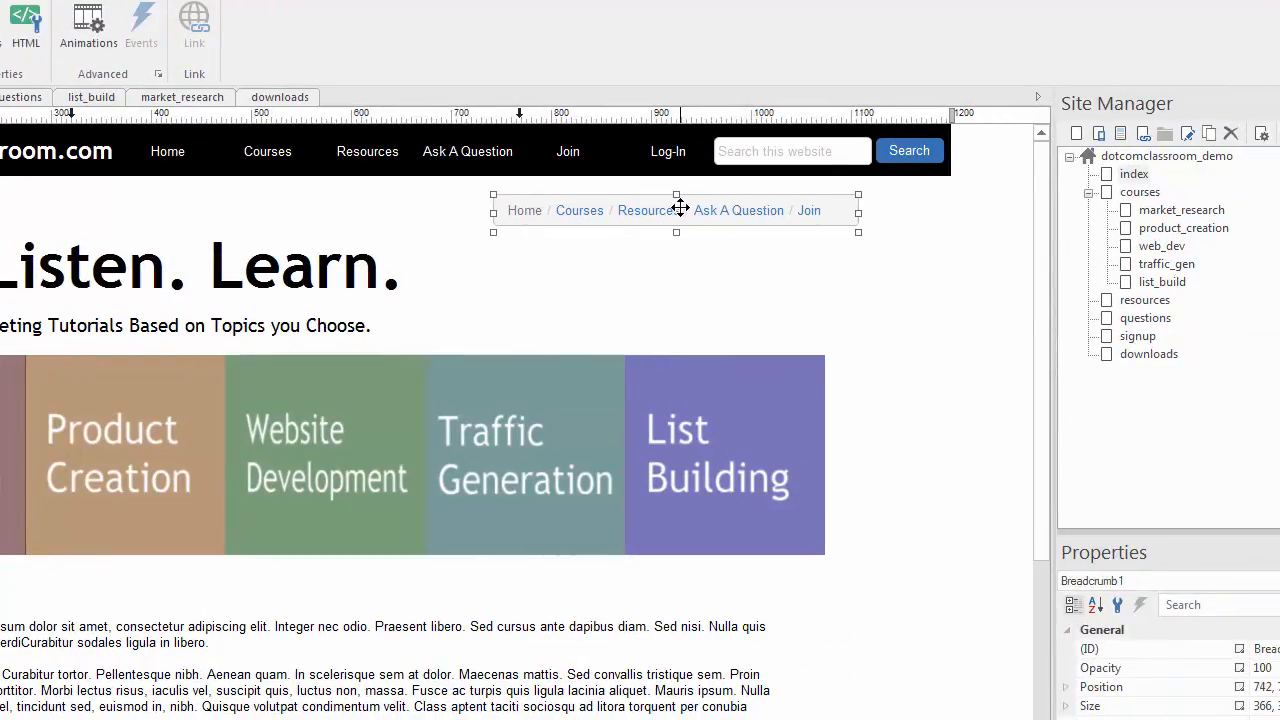
click(894, 305)
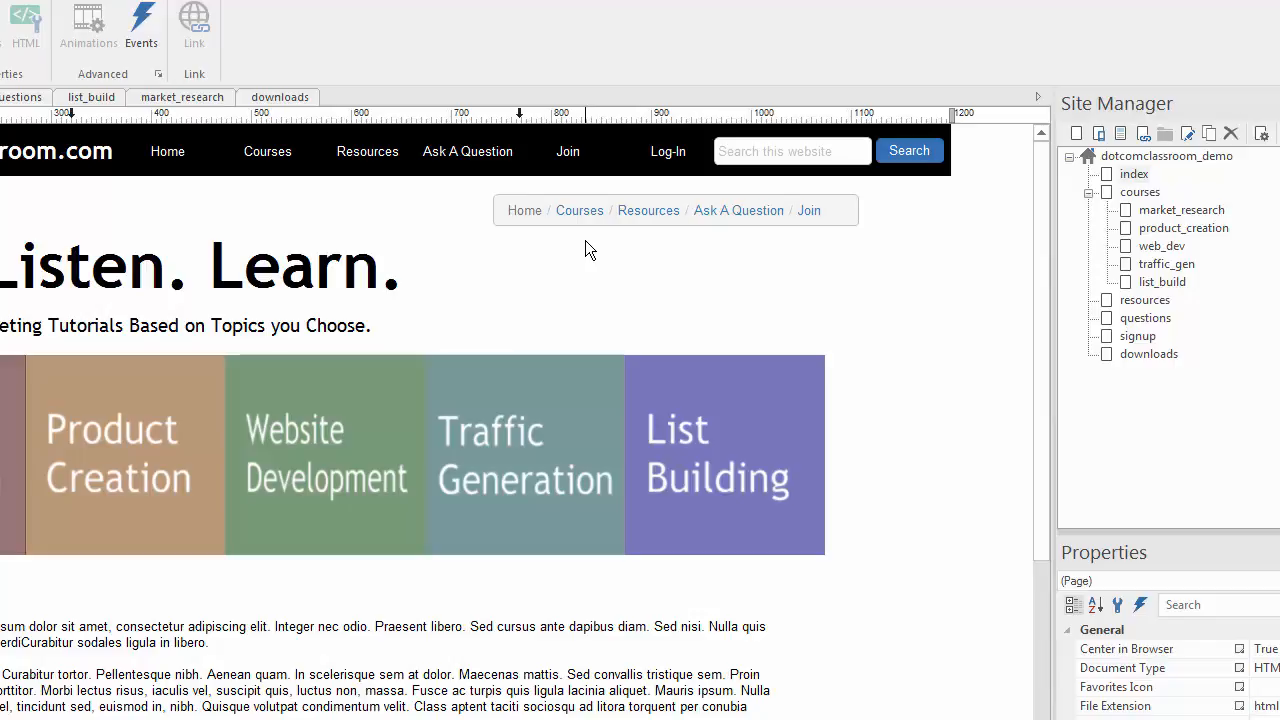
key(F5)
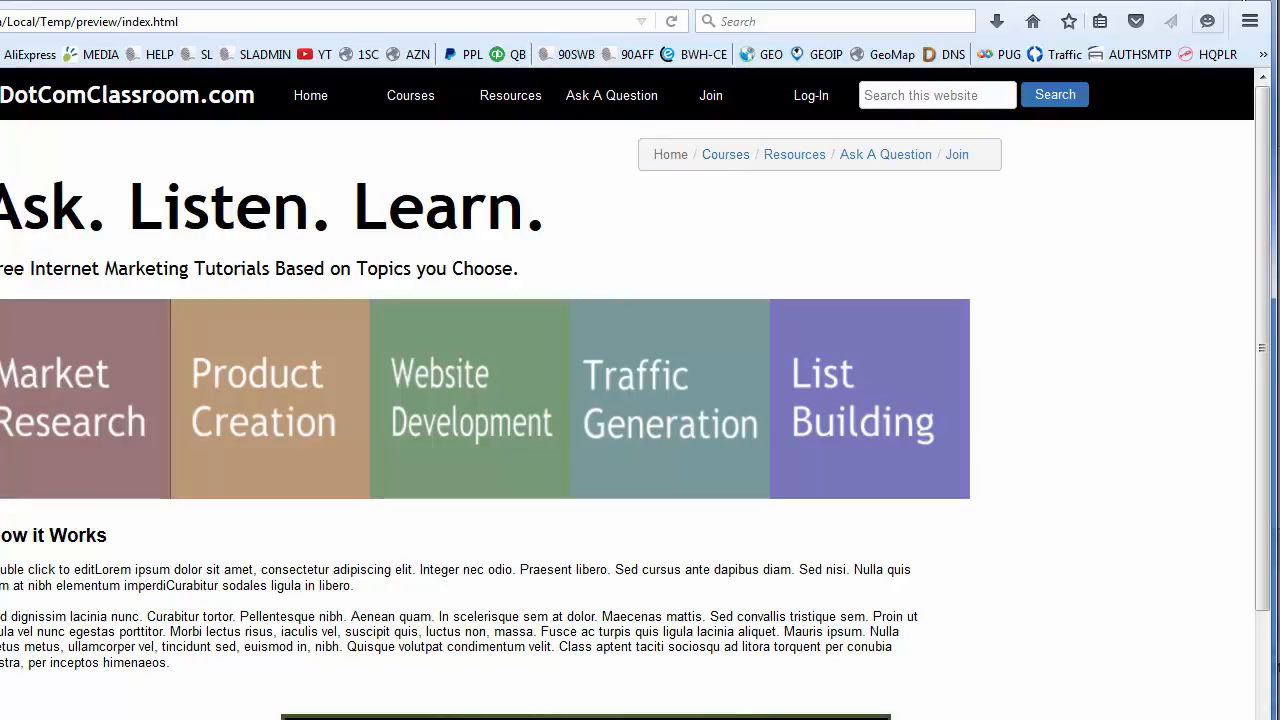
- Close the Firefox preview of the index page
click(1250, 1)
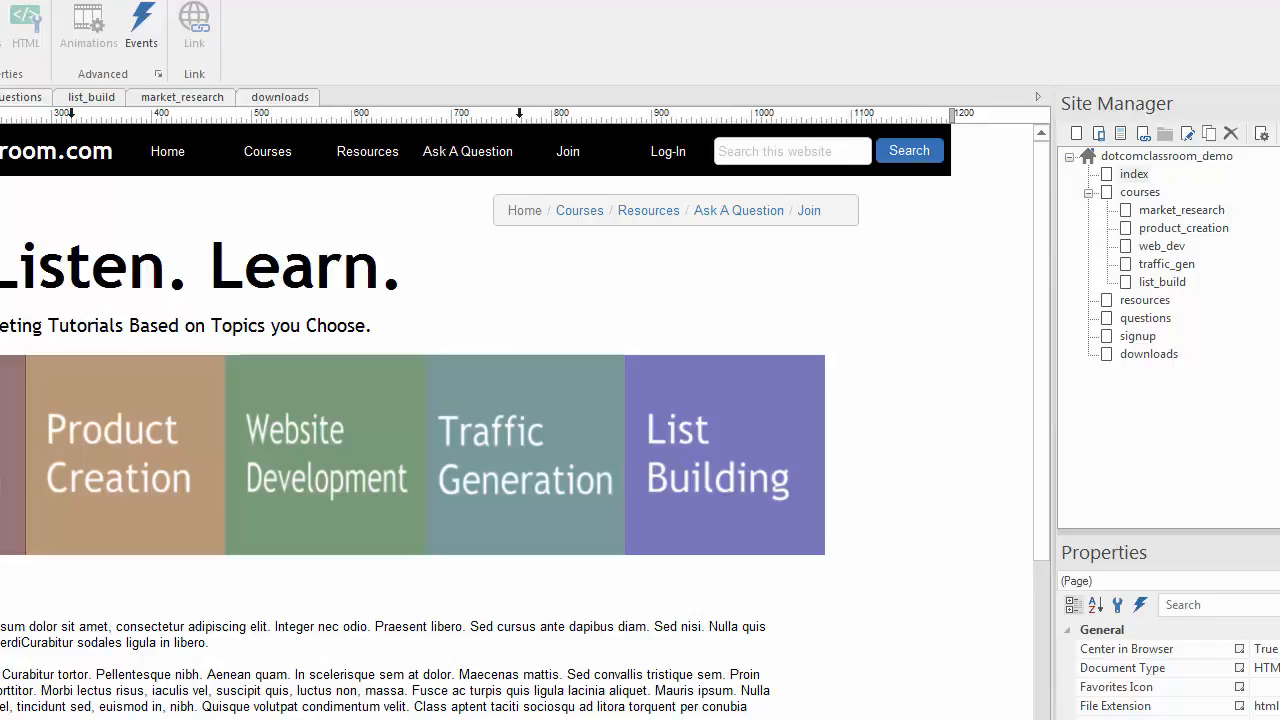
- Preview with F5, then switch to the market_research page via Site Manager
click(619, 216)
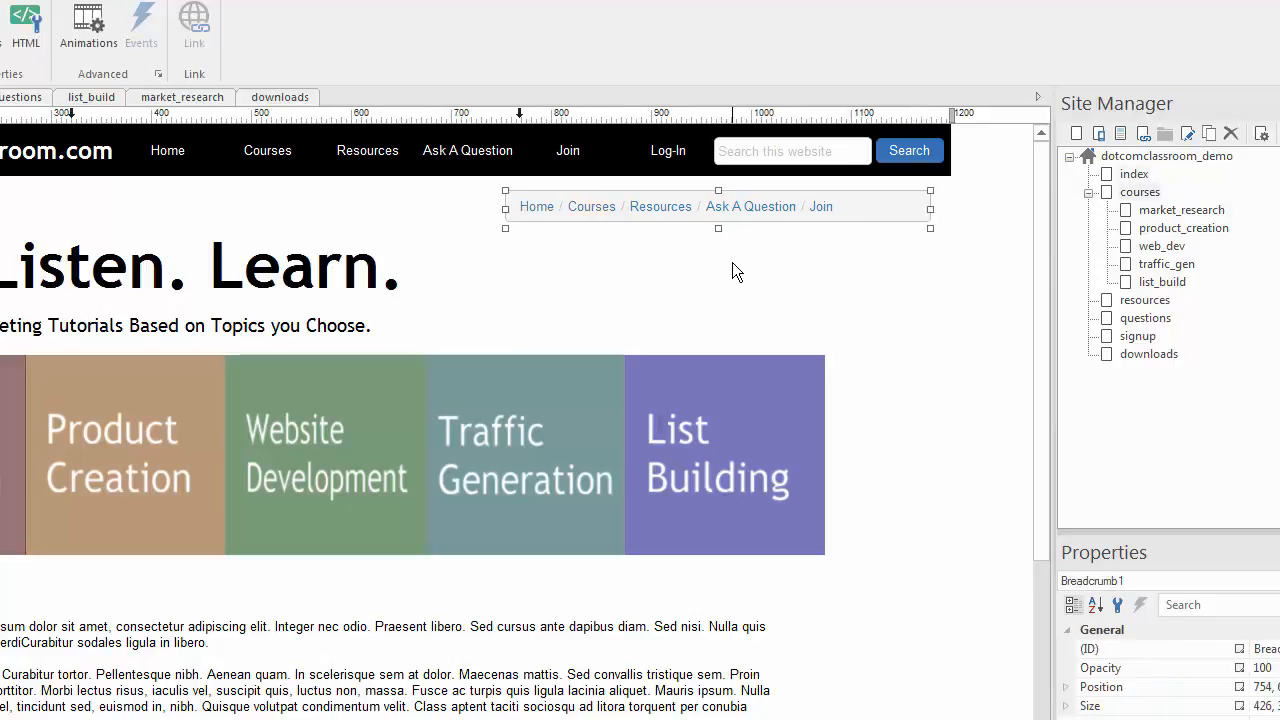
key(F5)
key(F5)
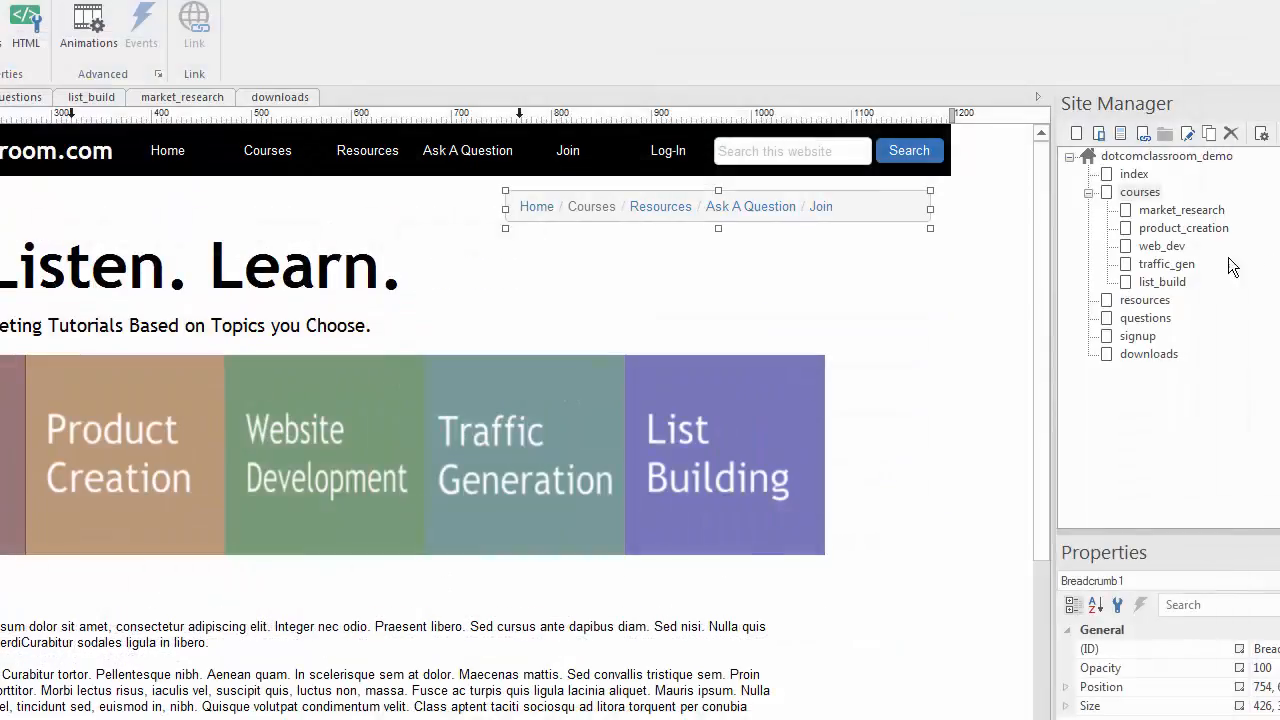
click(1127, 219)
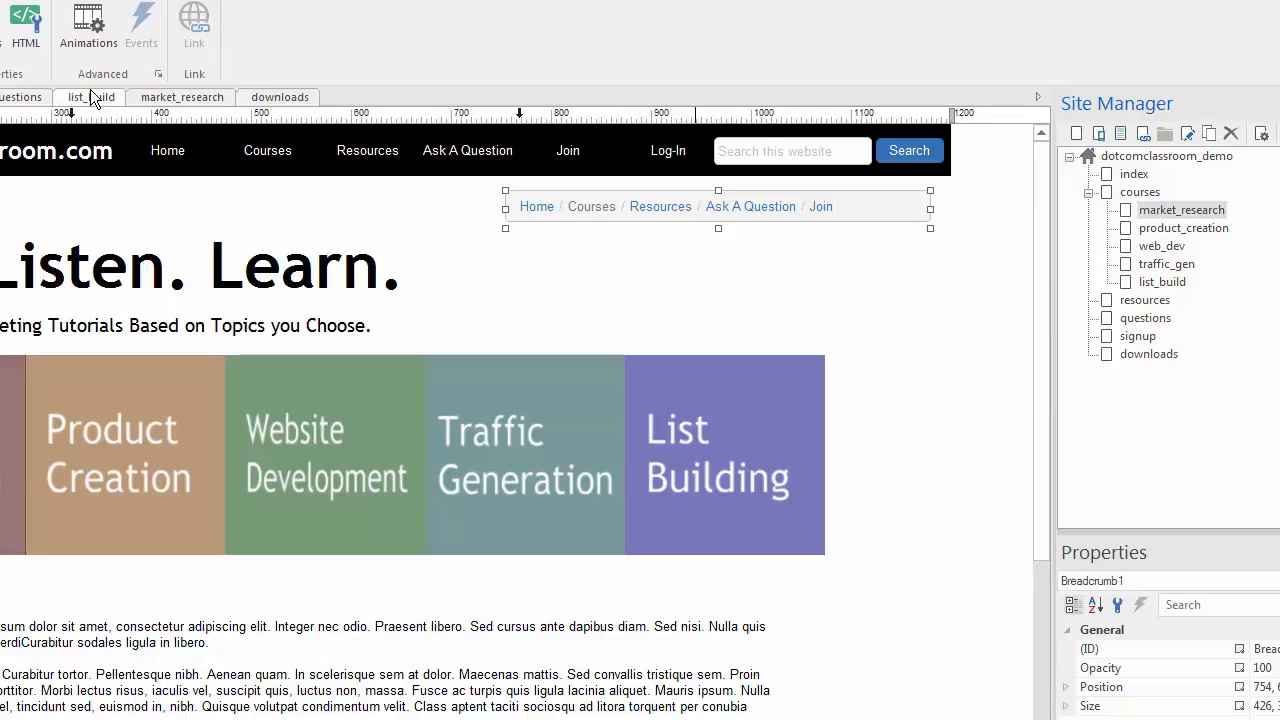
click(176, 97)
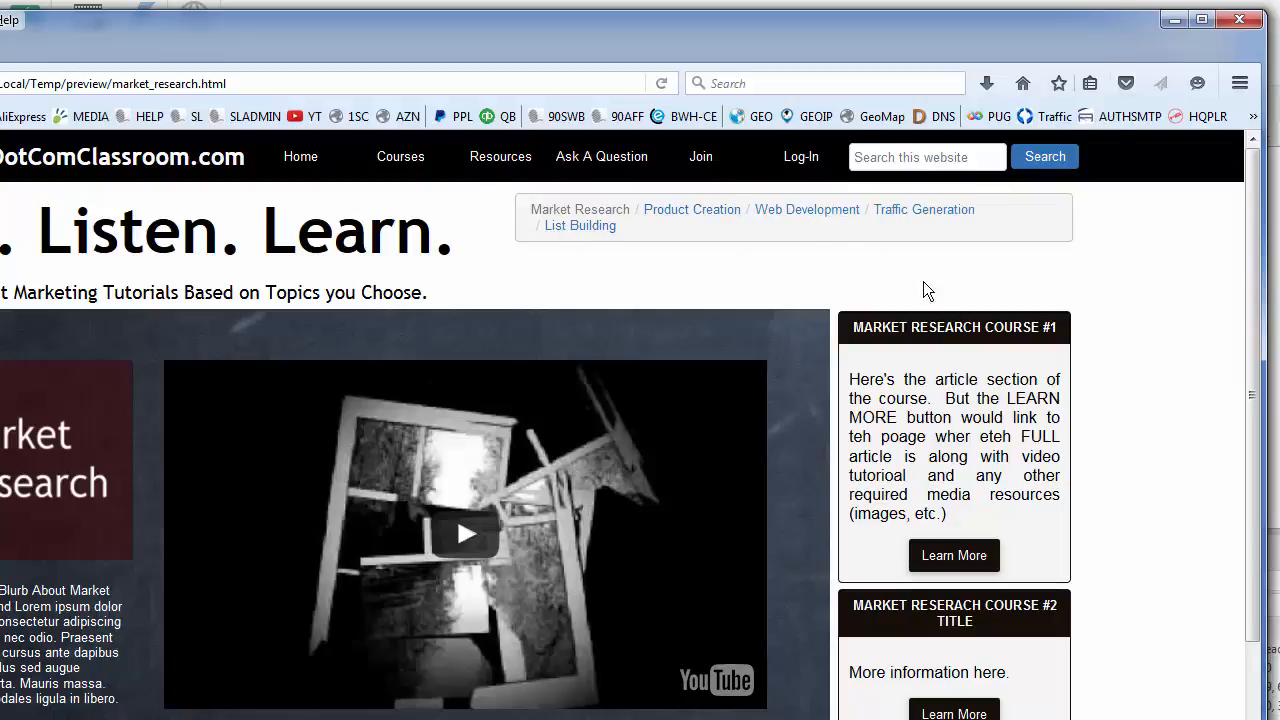
- Close the market_research preview and open that page's breadcrumb settings
click(1239, 19)
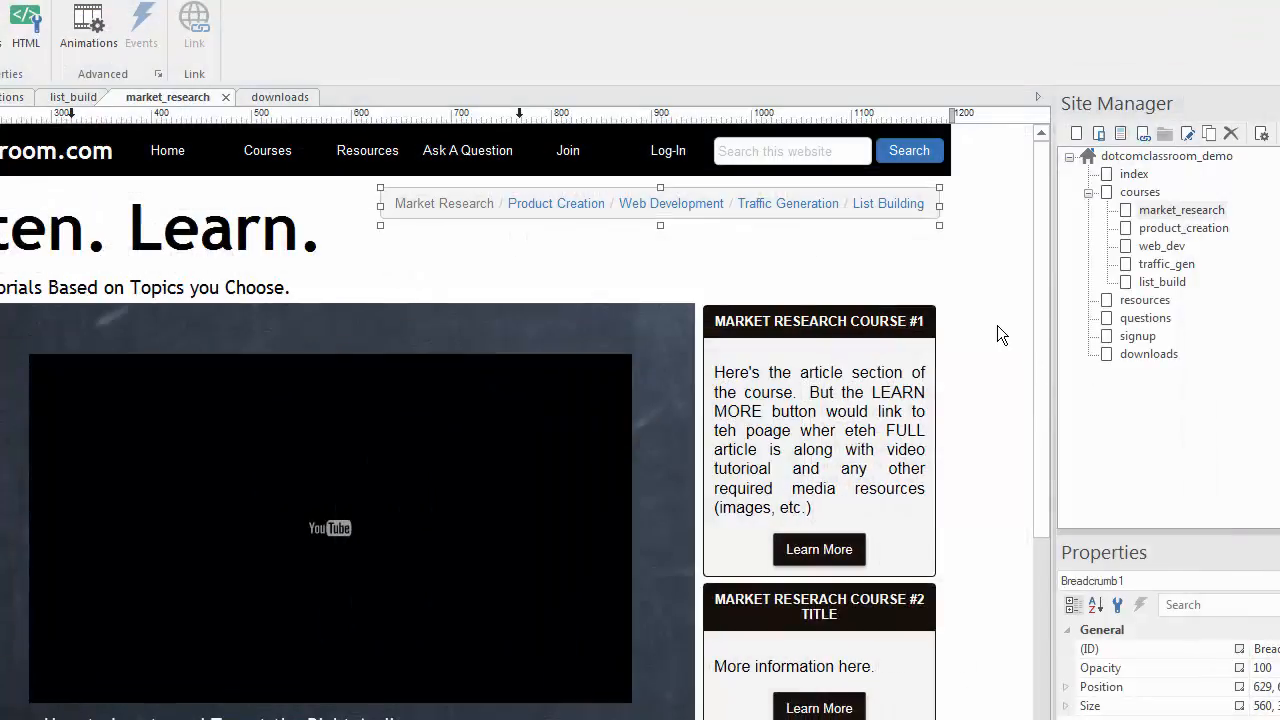
double_click(756, 207)
- Set the market_research breadcrumb Level to First Level, apply it, and preview with F5
drag(610, 250, 601, 127)
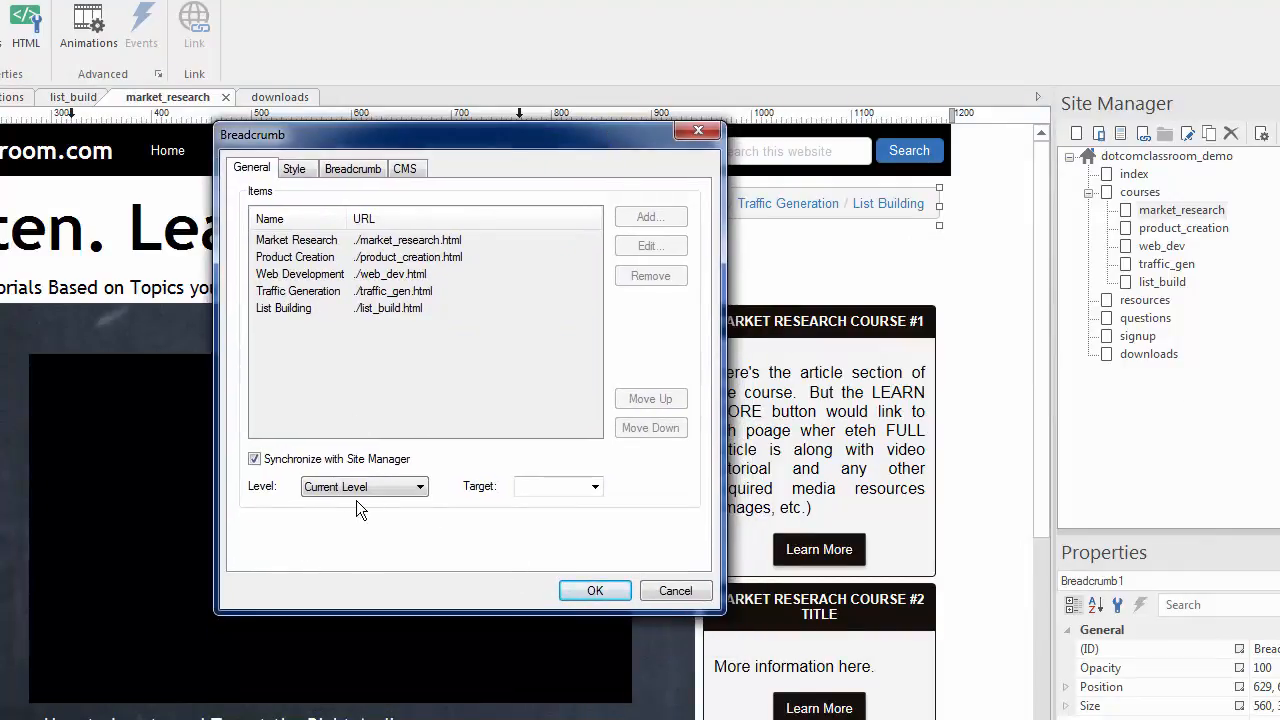
click(409, 490)
click(405, 505)
click(398, 490)
click(380, 518)
click(393, 490)
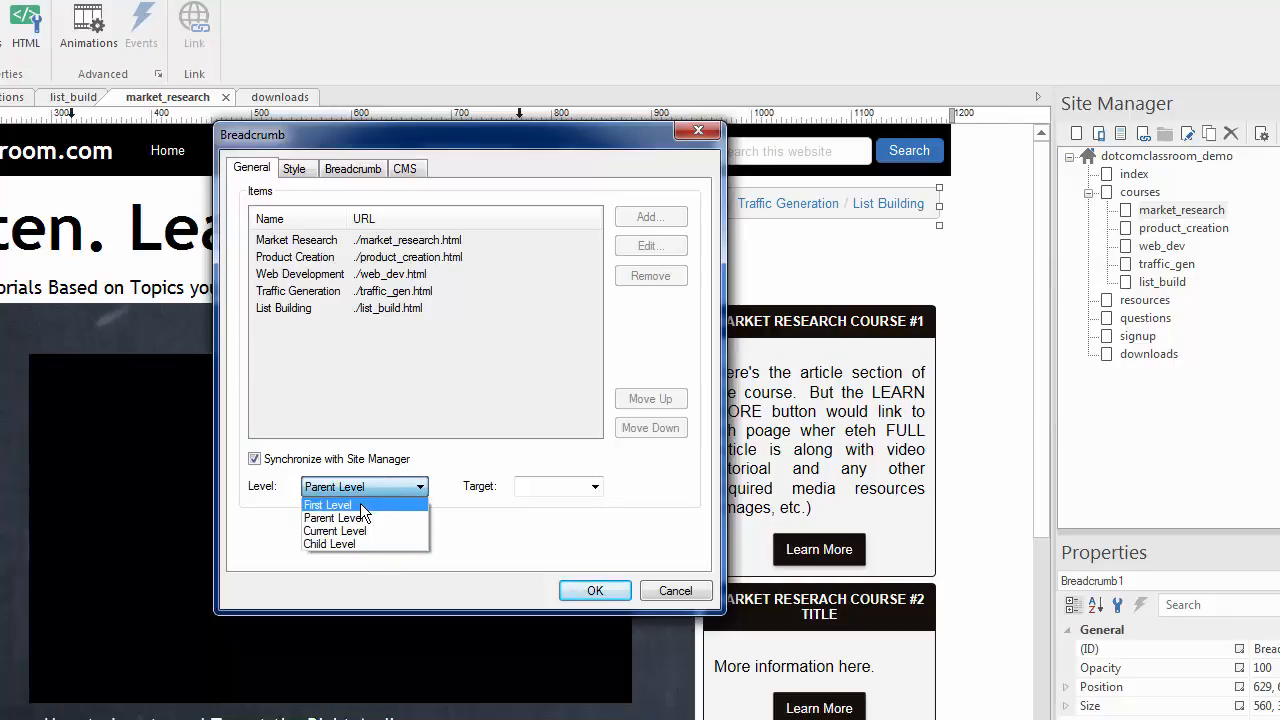
click(375, 505)
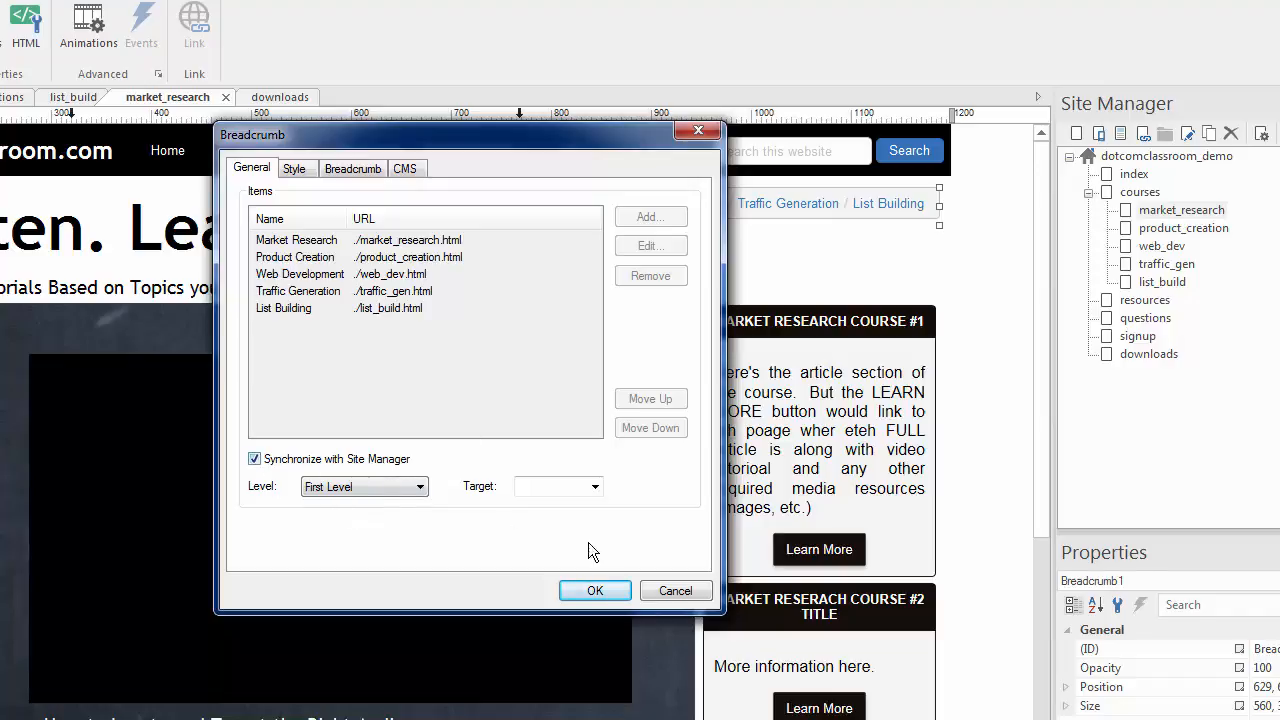
click(592, 590)
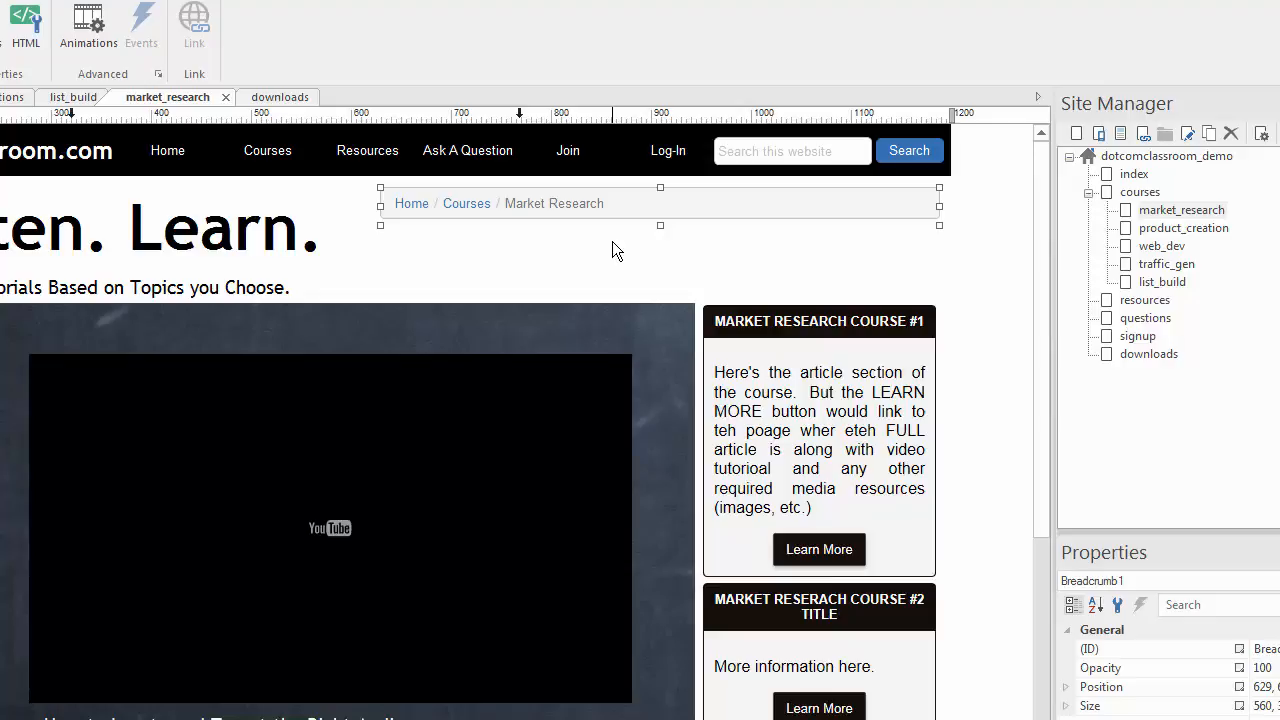
key(F5)
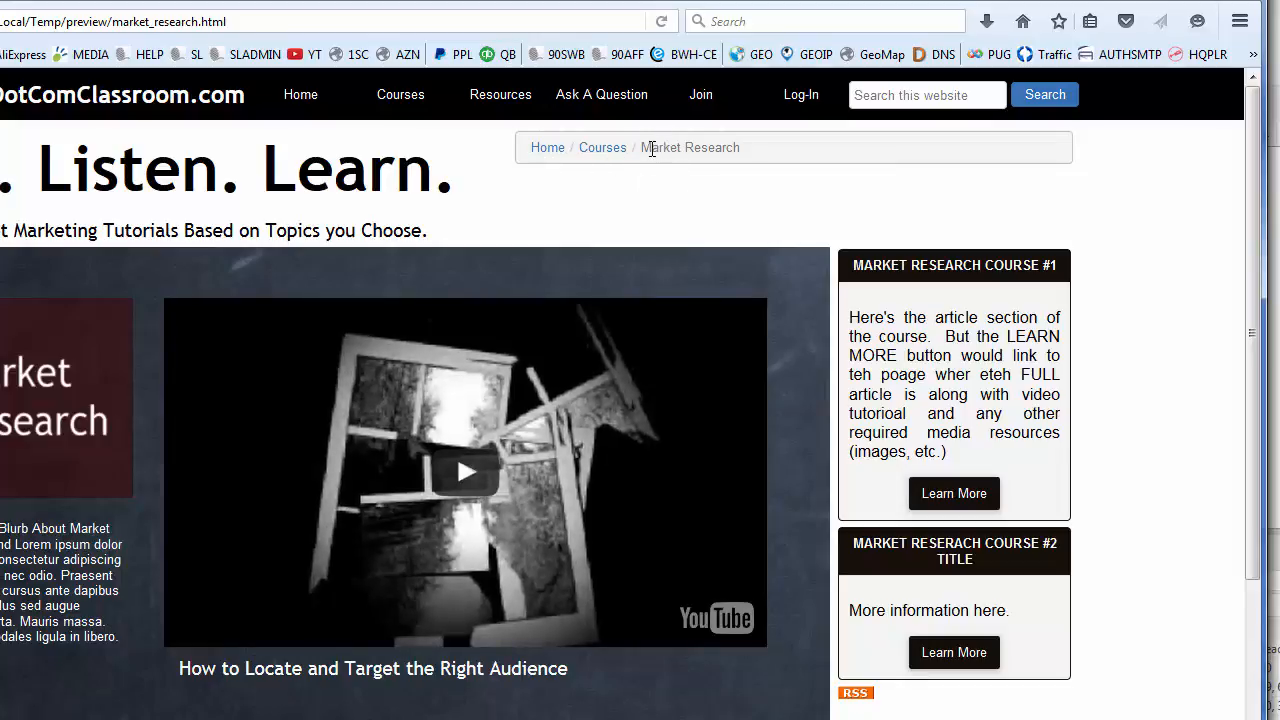
- In the Firefox preview, select the Market Research crumb to confirm it is plain text, then close the preview
drag(645, 148, 730, 151)
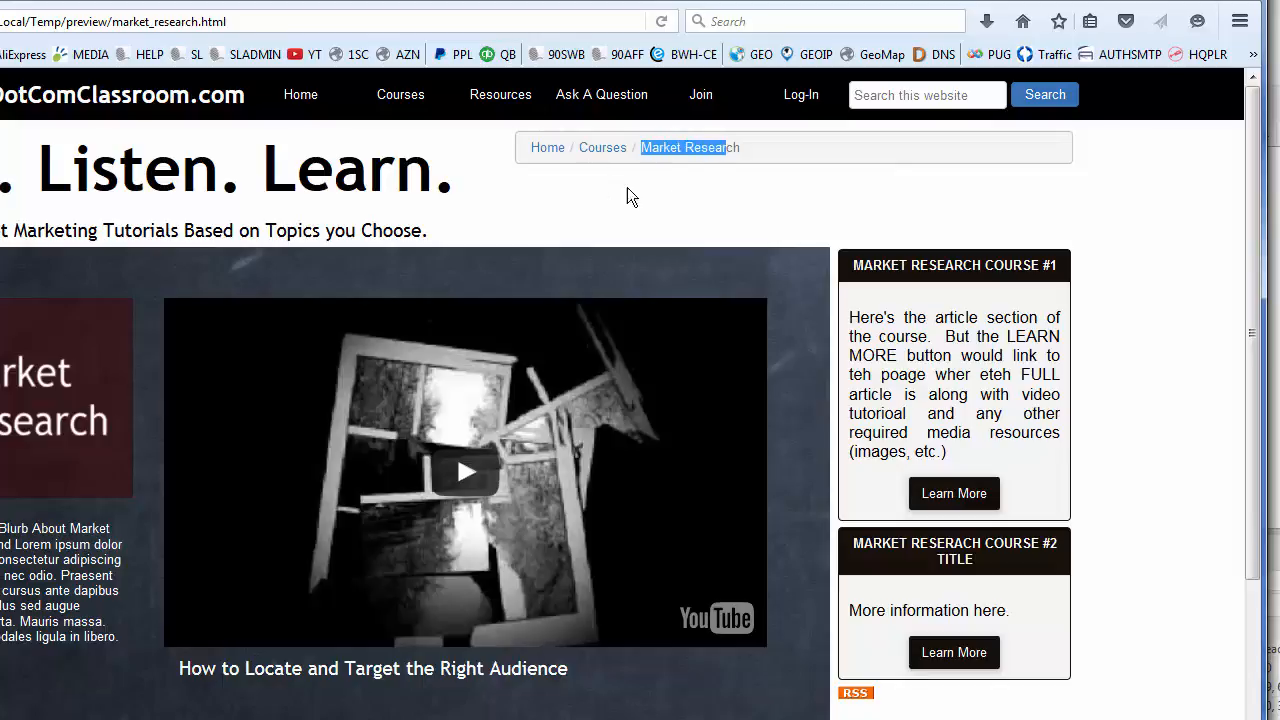
click(690, 156)
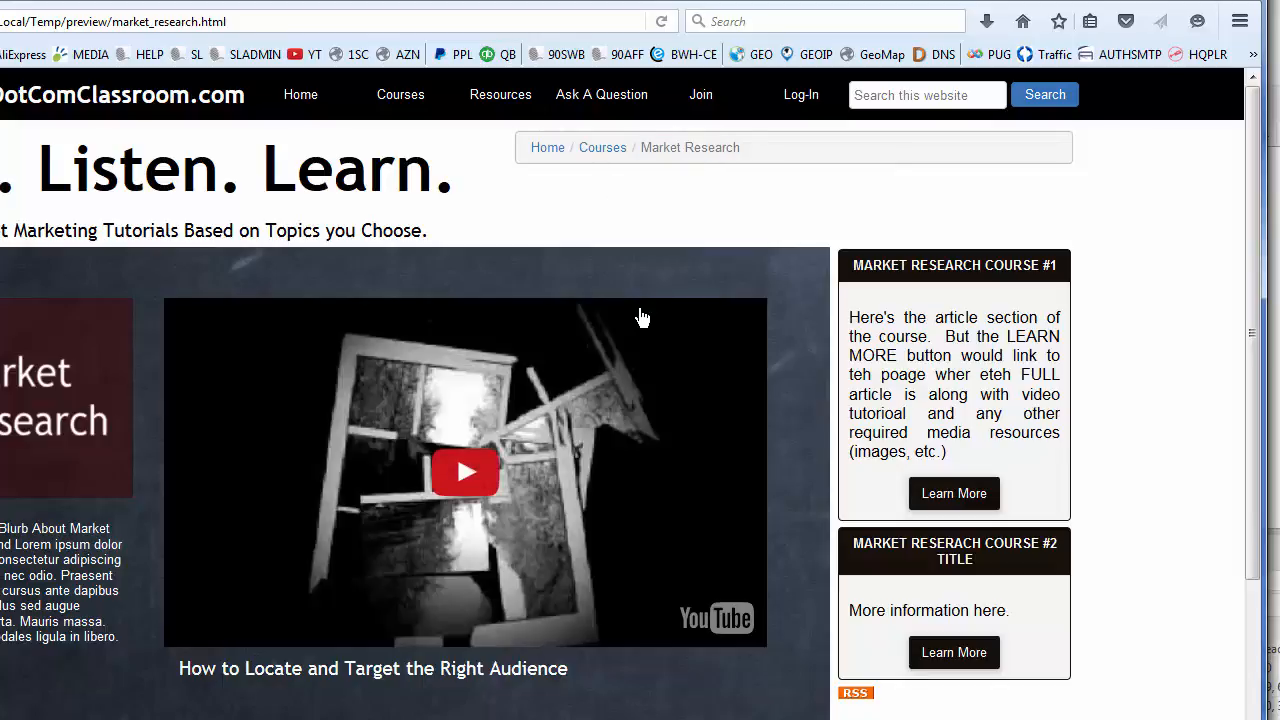
click(1235, 1)
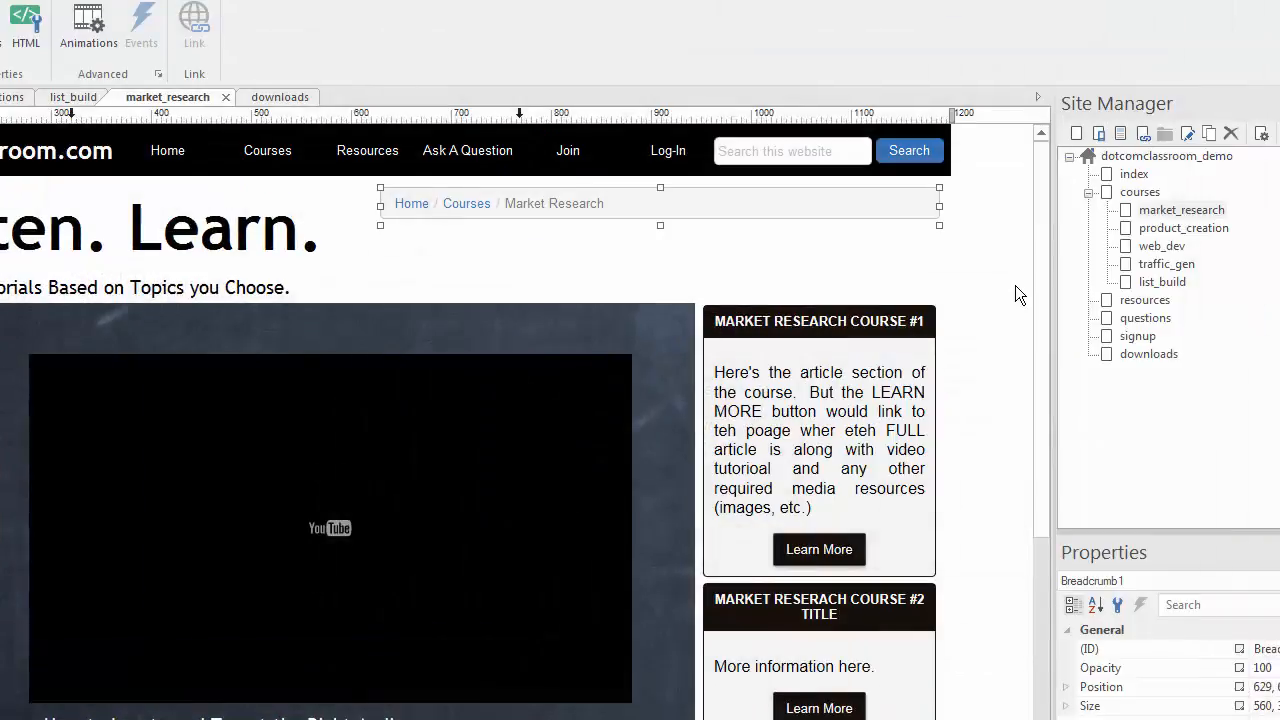
click(1007, 279)
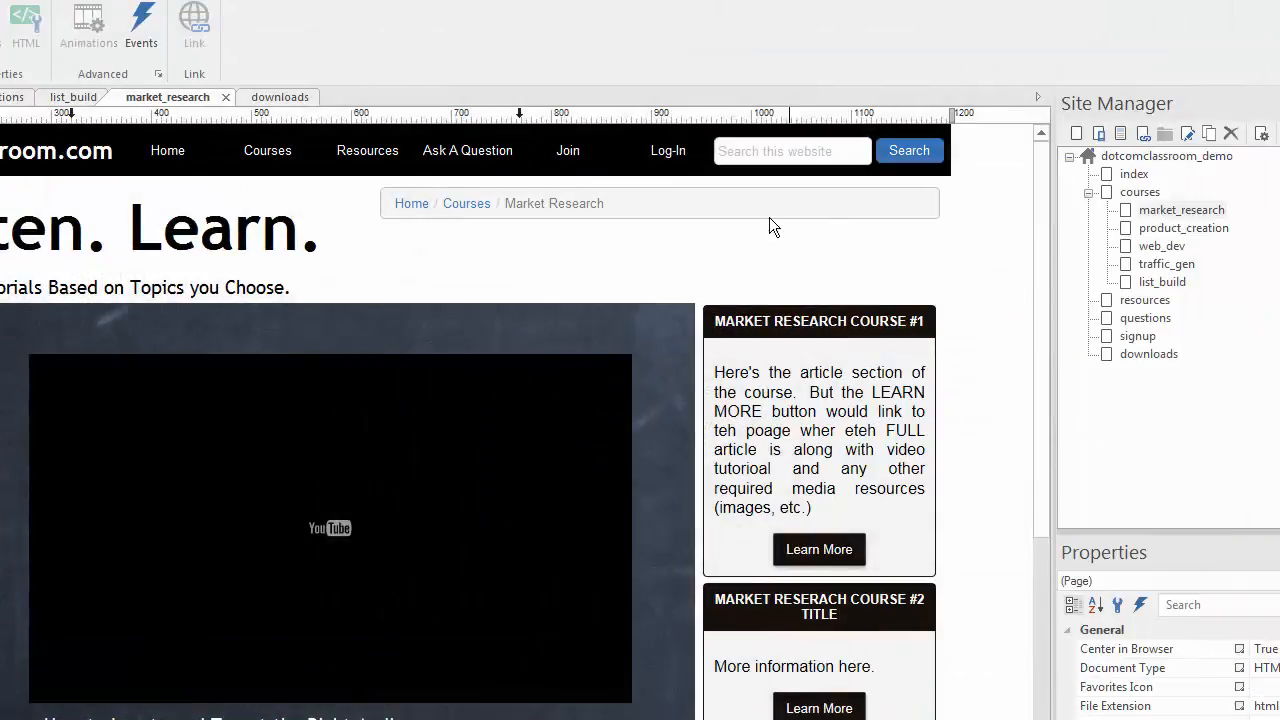
double_click(680, 203)
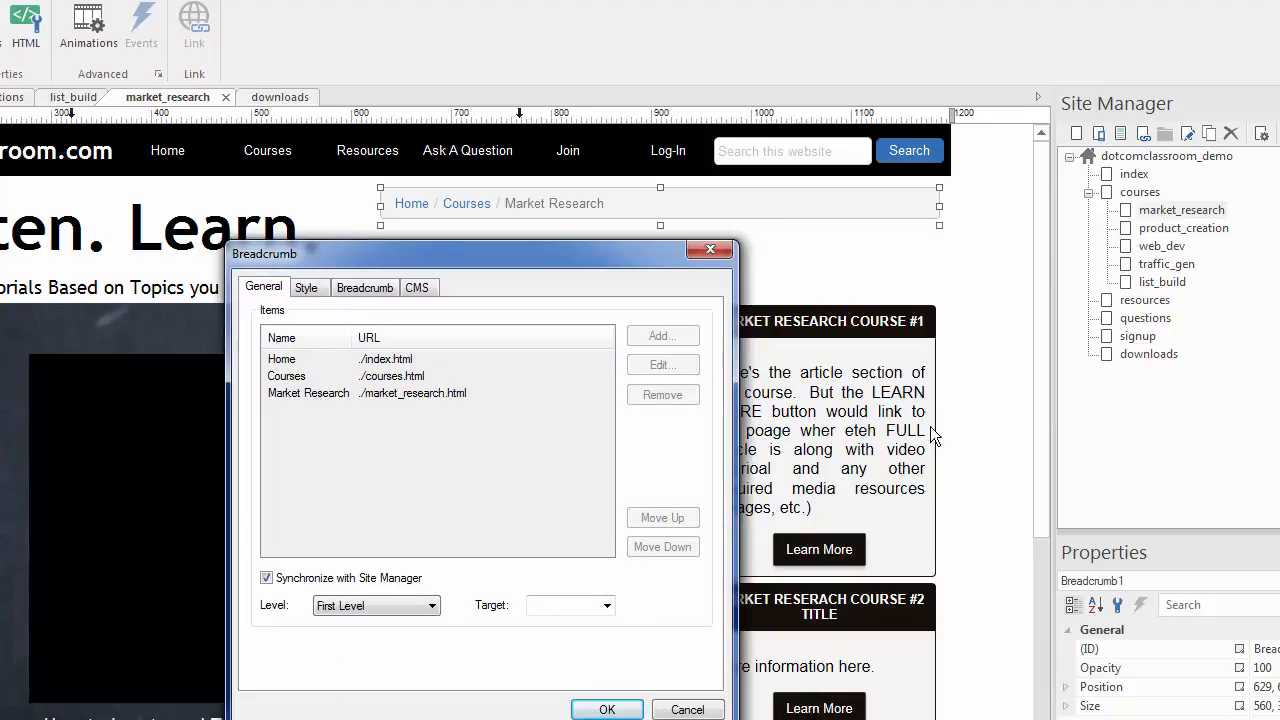
click(686, 709)
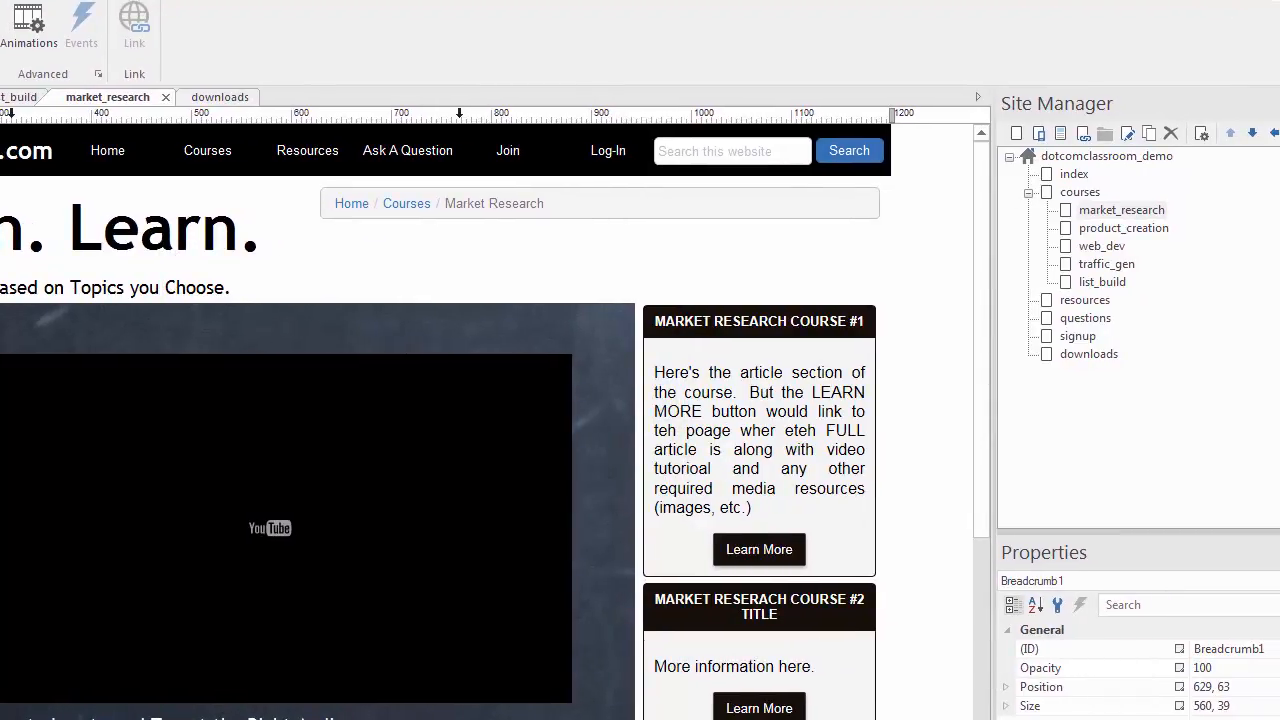
click(566, 212)
- In the CSS Menu settings, turn Synchronize with Site Manager on then off again, and exit with Esc
double_click(310, 148)
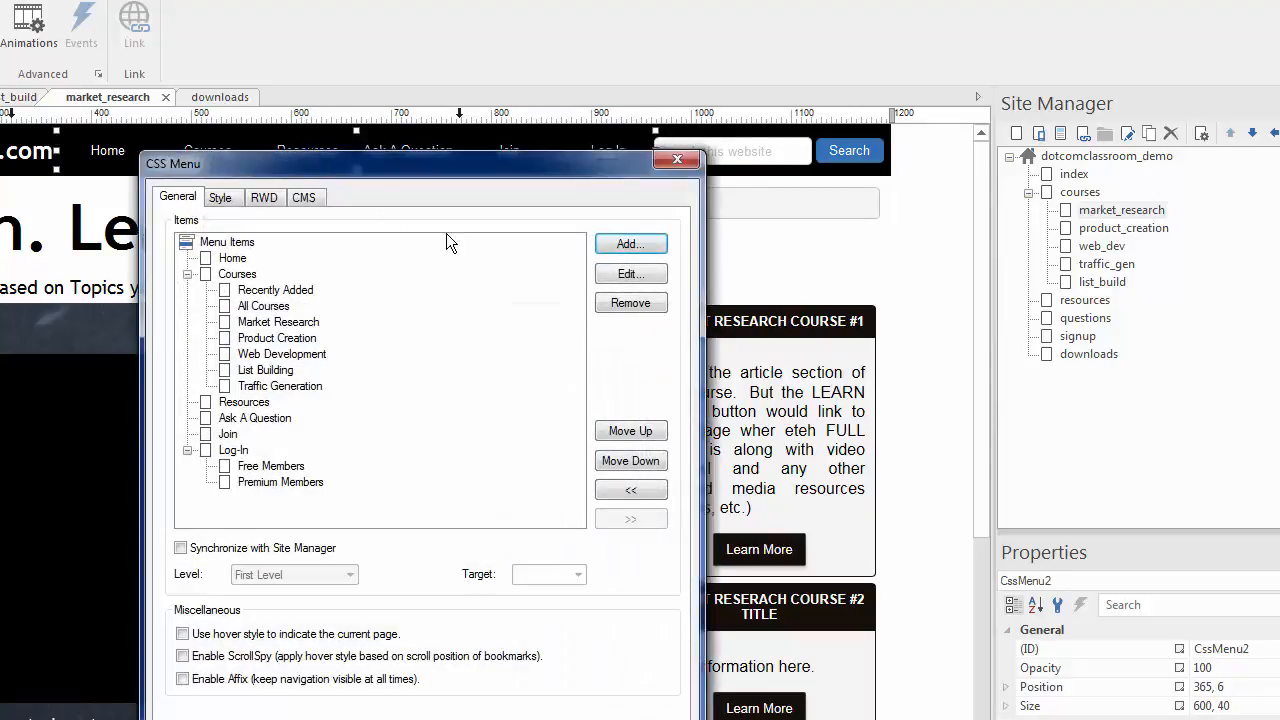
drag(432, 174, 438, 142)
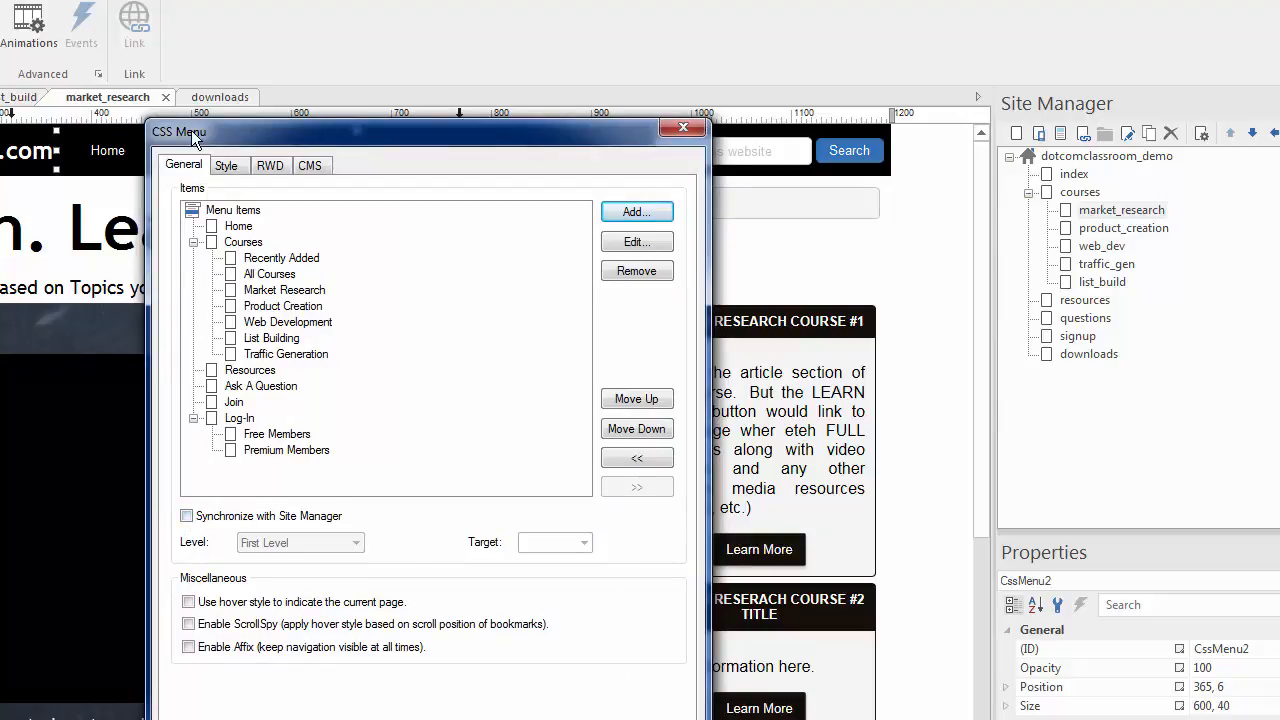
click(187, 516)
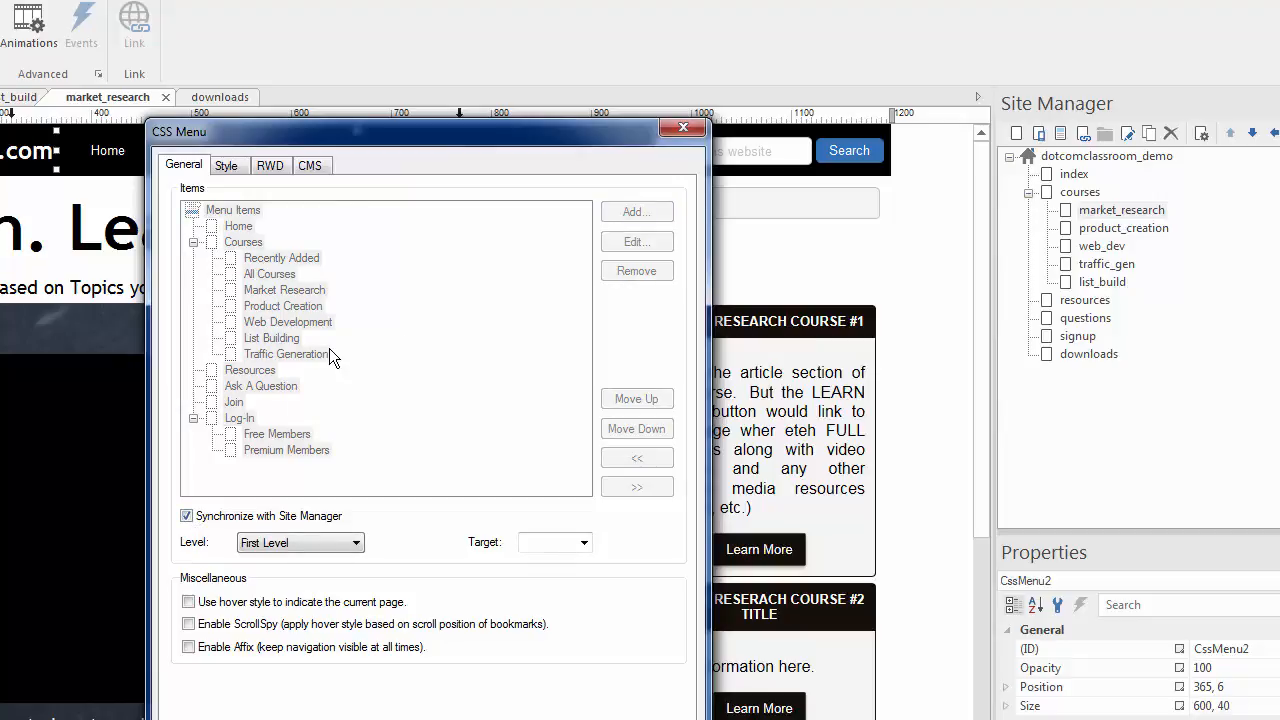
click(186, 517)
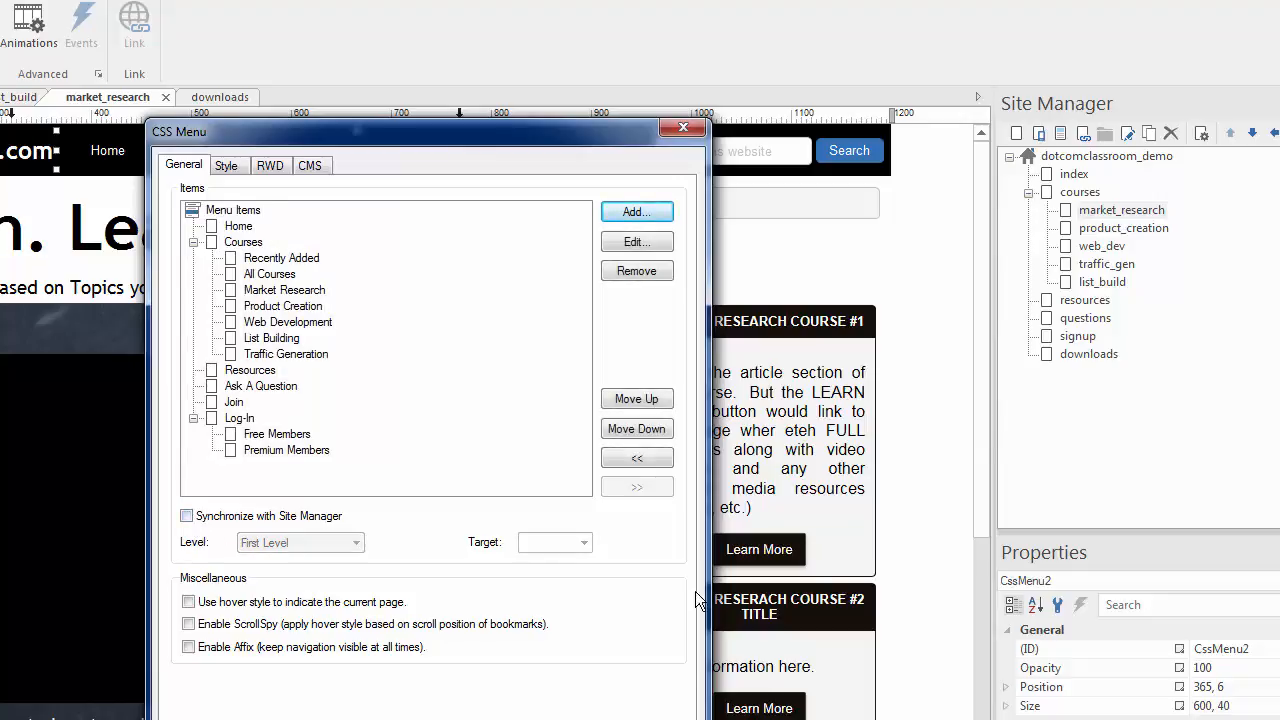
key(Escape)
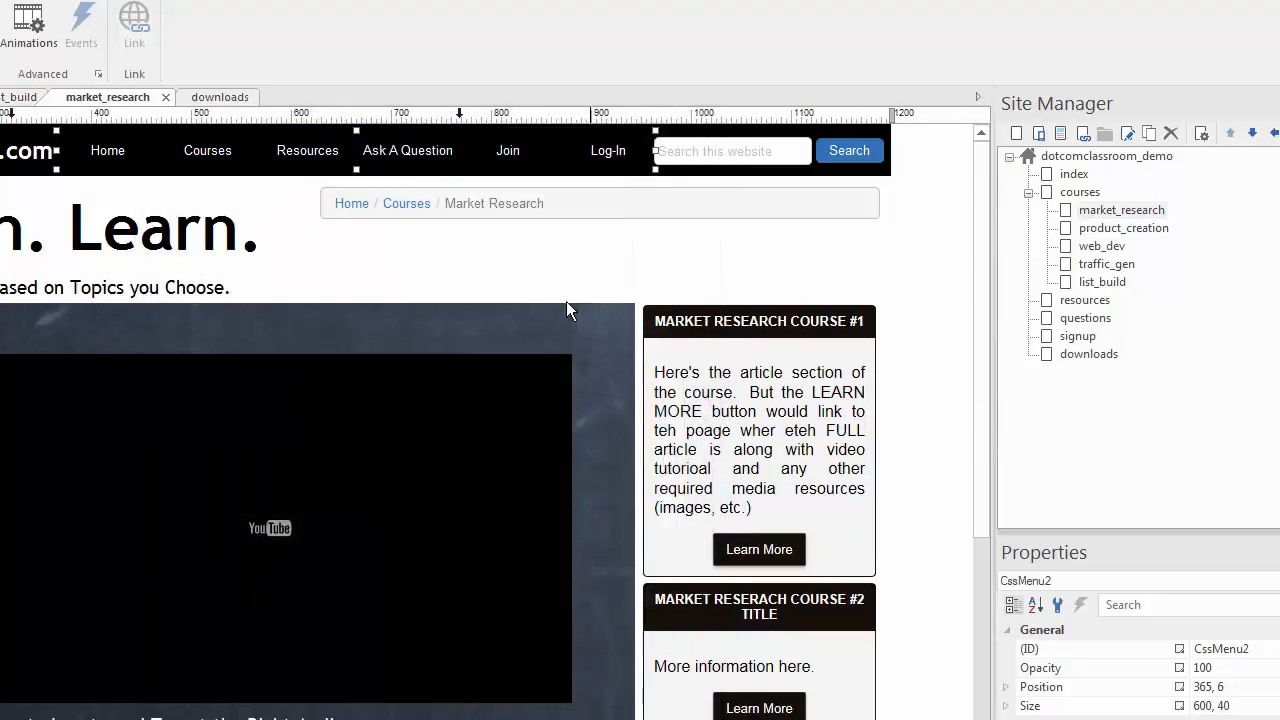
- Select and then deselect the market_research page's breadcrumb bar
click(544, 277)
click(509, 195)
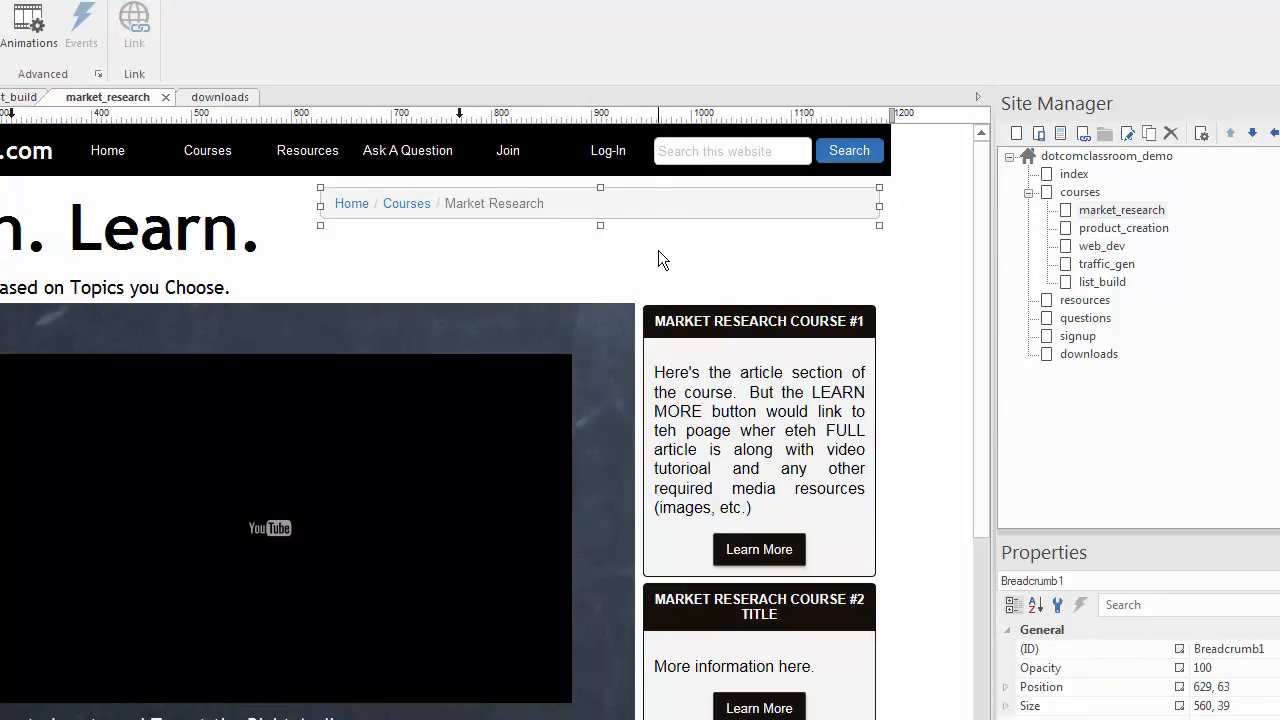
click(1279, 20)
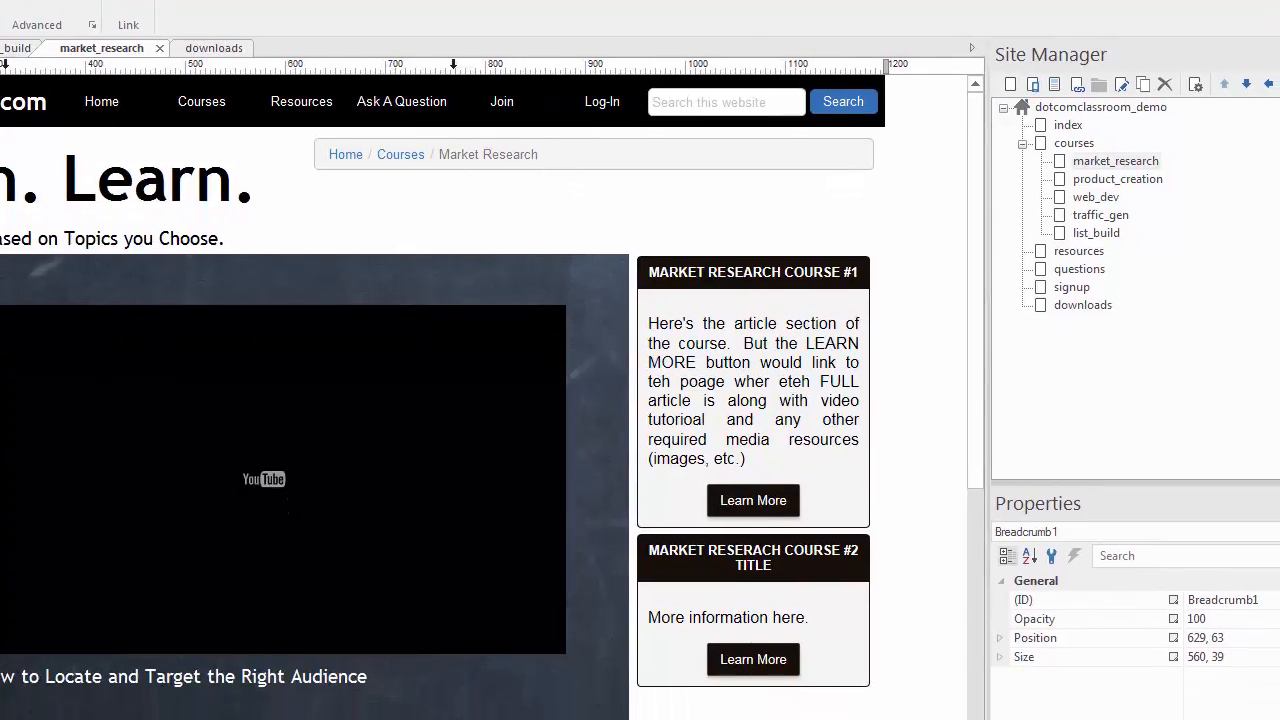
- On the index page, inspect the breadcrumb's General settings, cancel unchanged, then open downloads from Site Manager
click(0, 48)
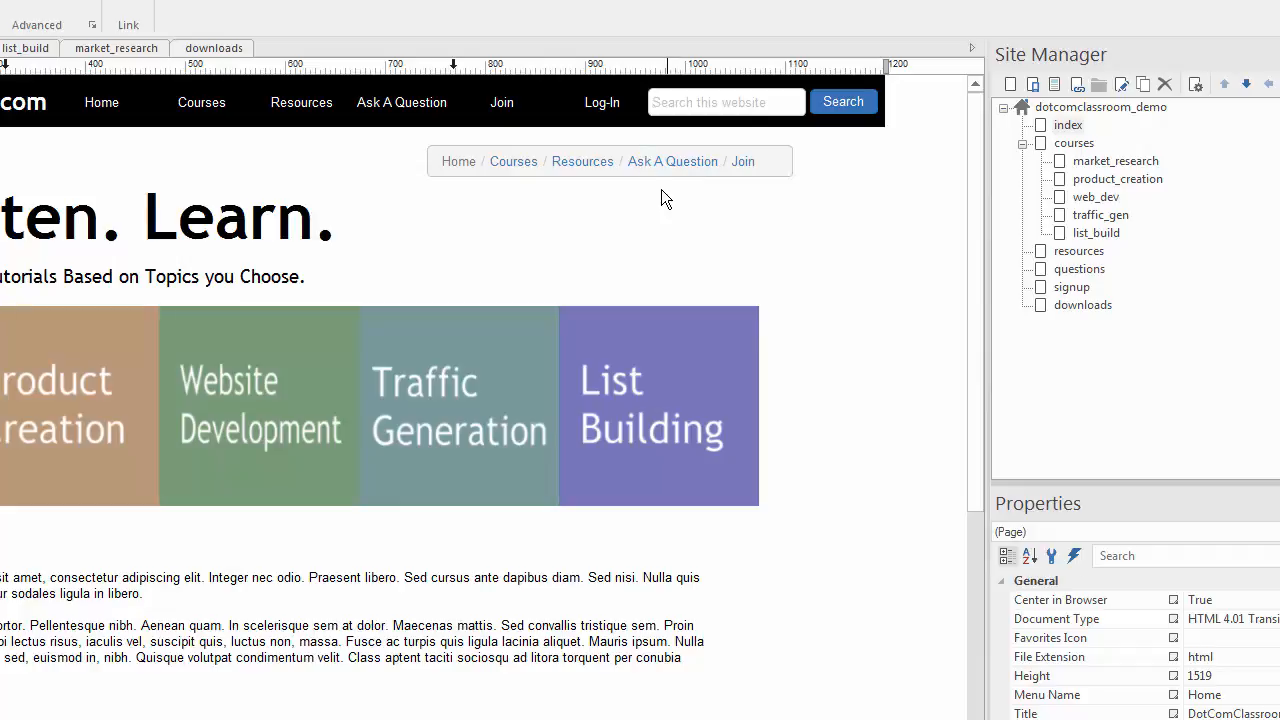
click(639, 162)
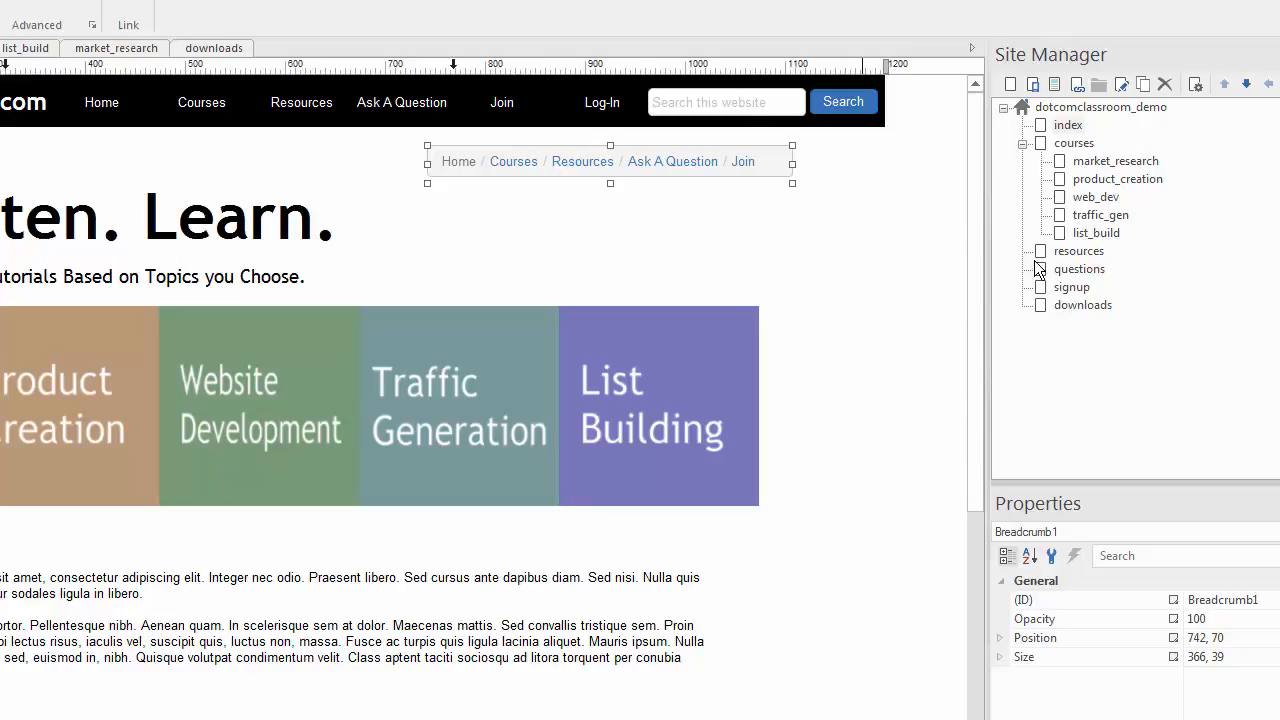
click(1041, 316)
double_click(616, 166)
drag(483, 203, 655, 96)
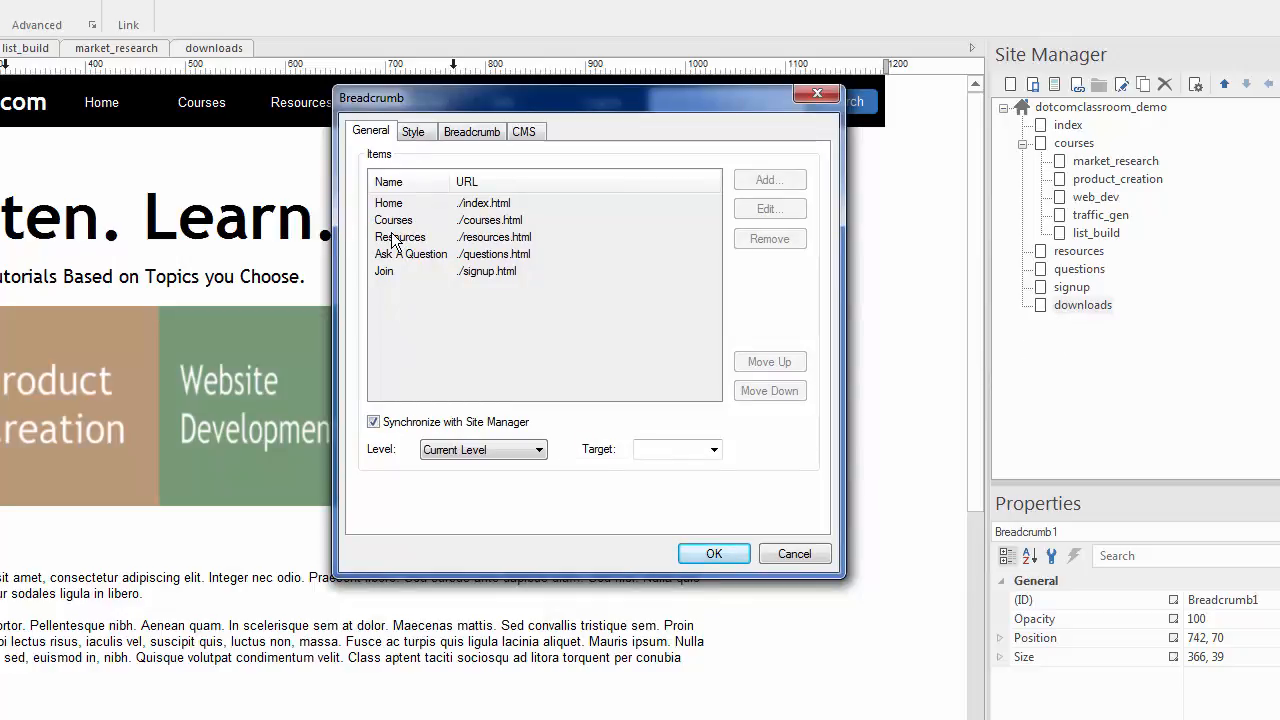
click(794, 553)
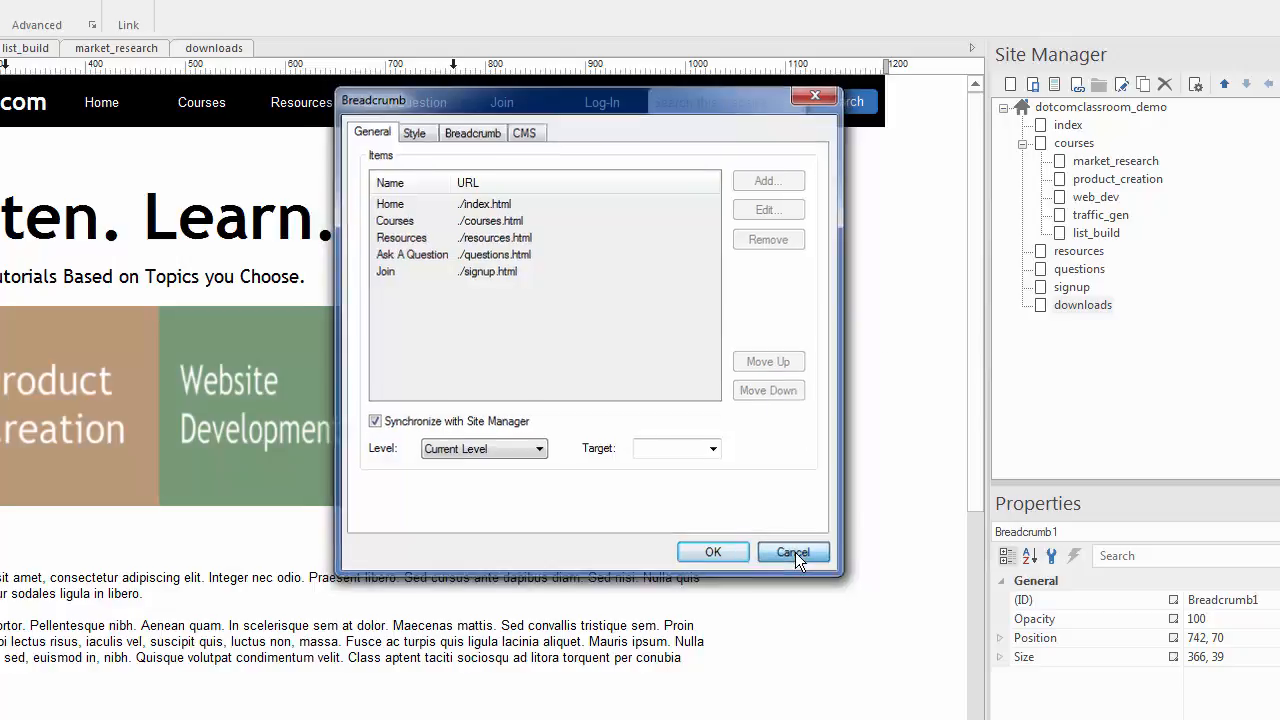
double_click(1040, 306)
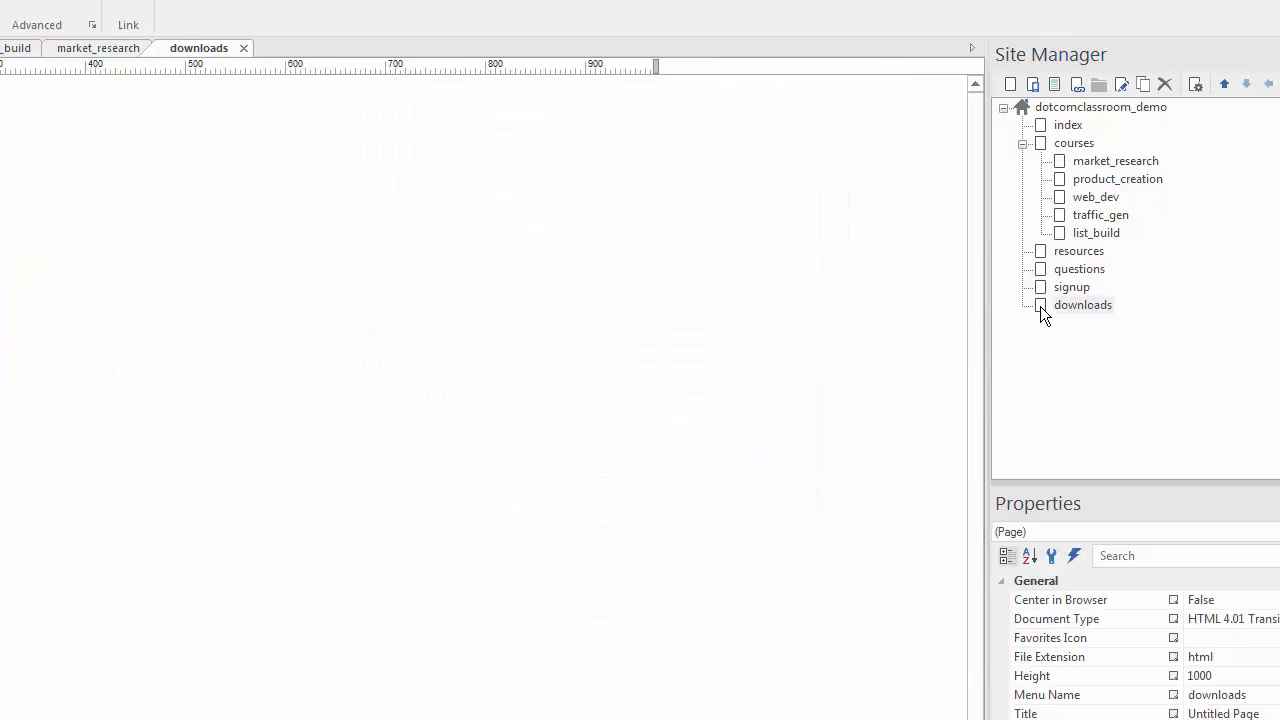
right_click(577, 236)
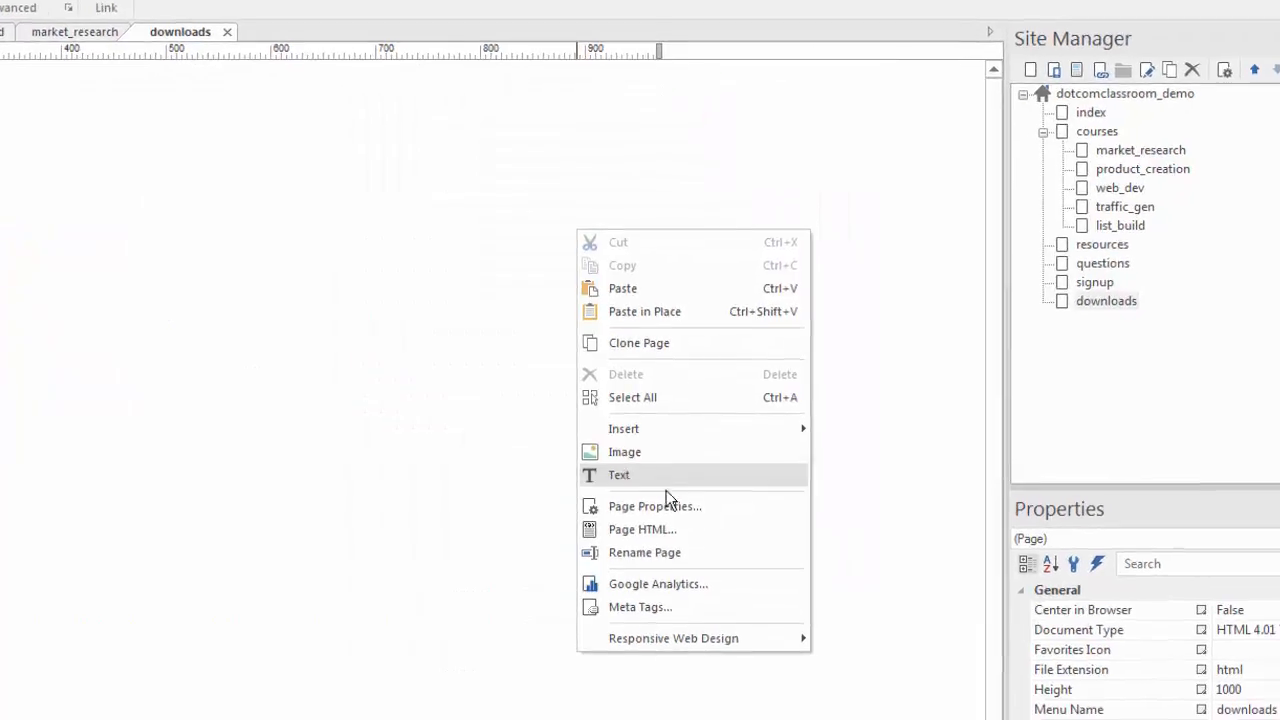
click(661, 498)
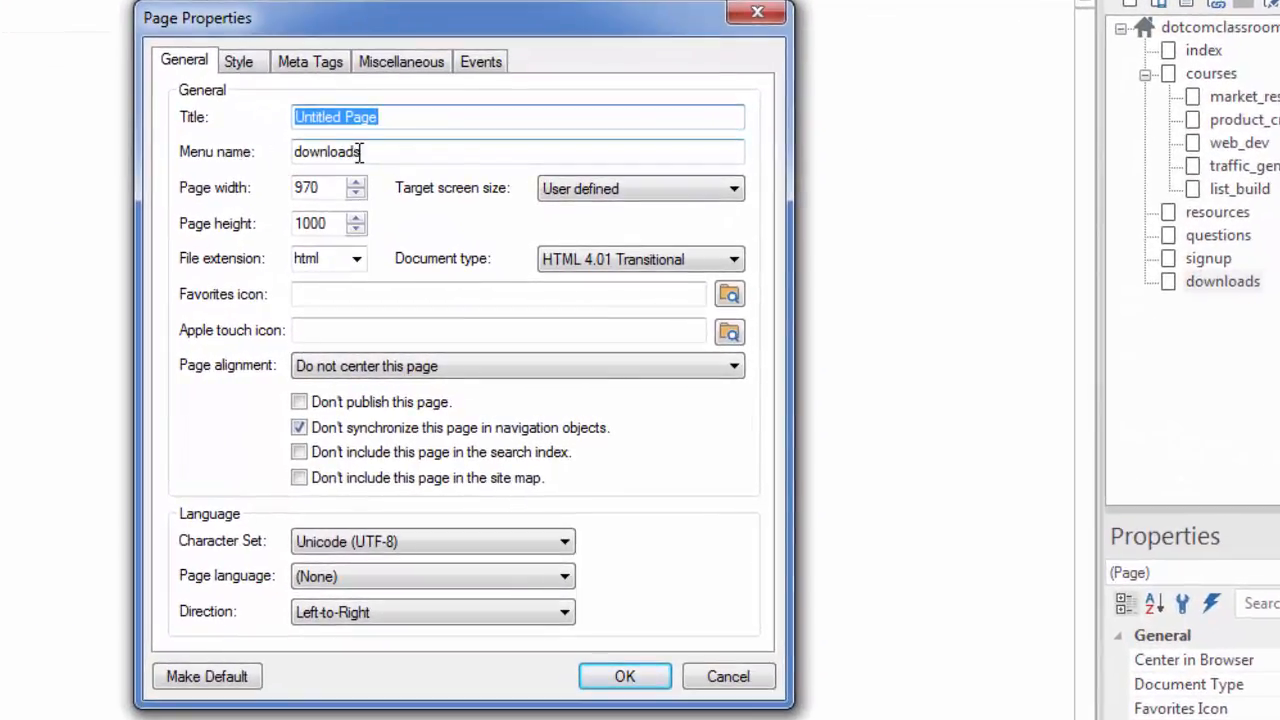
drag(398, 25, 405, 0)
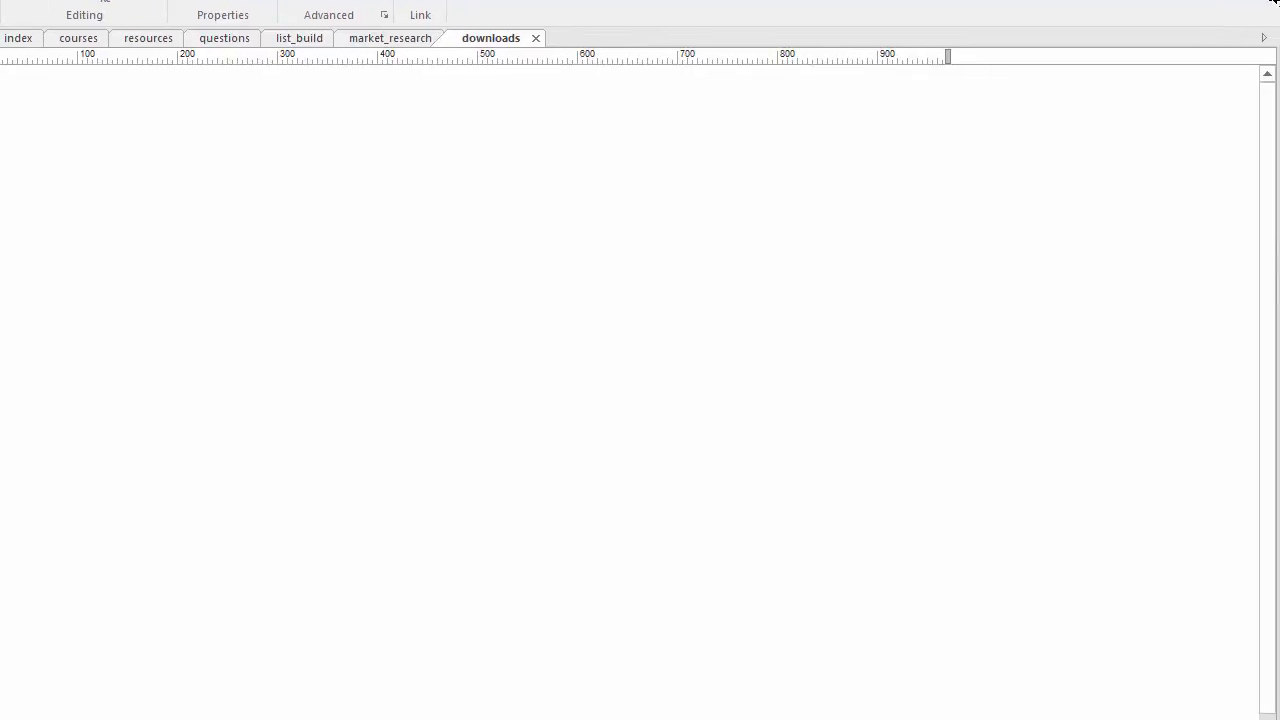
- On the index page, open the top CSS menu's settings and close them unchanged
click(18, 38)
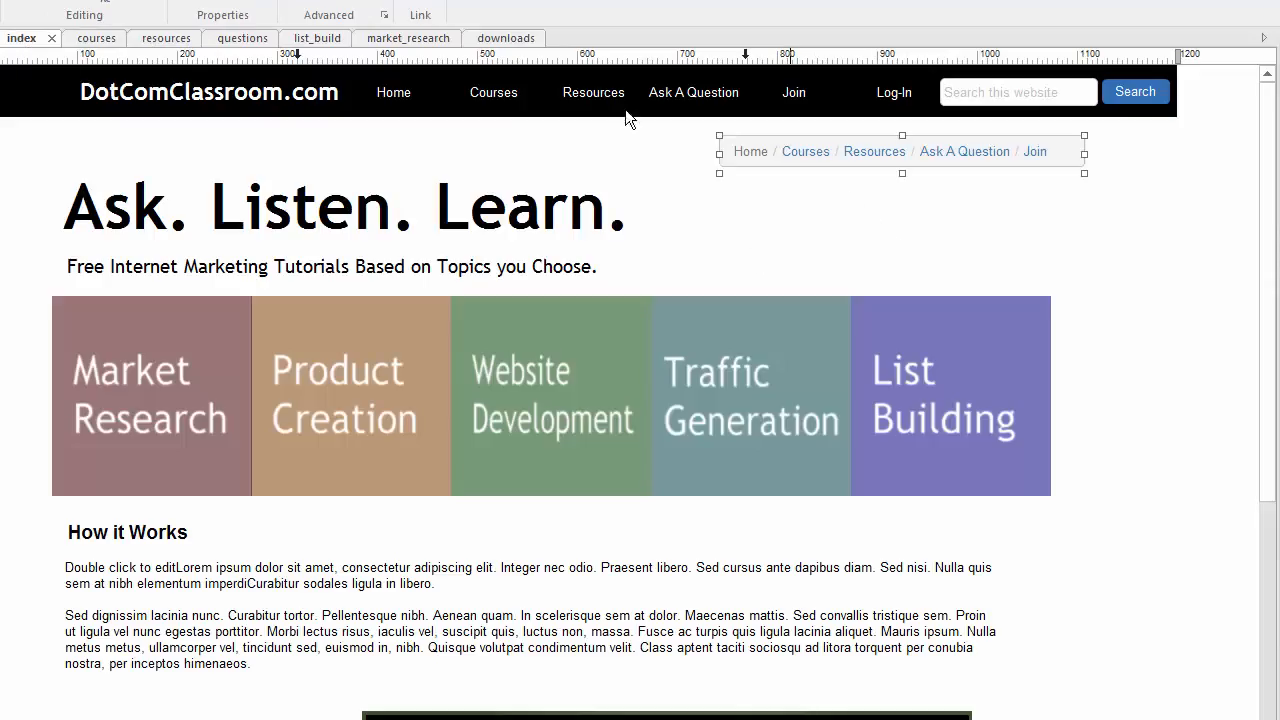
click(579, 89)
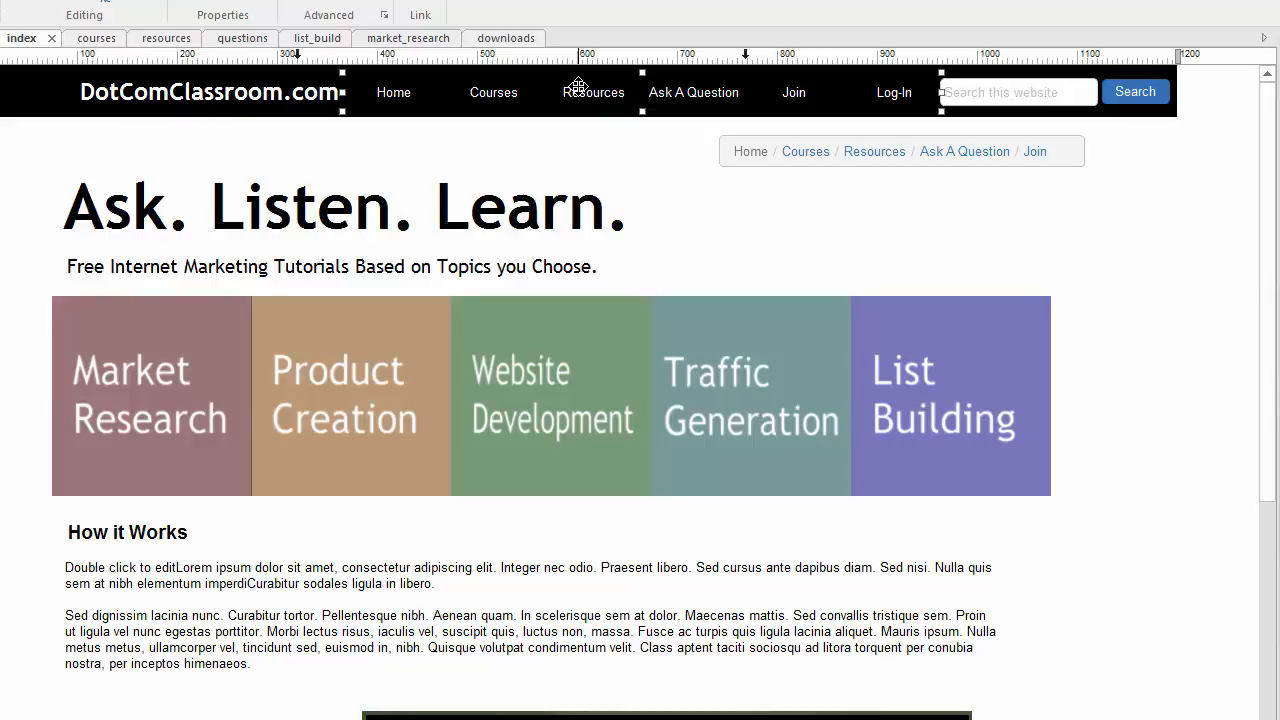
double_click(587, 97)
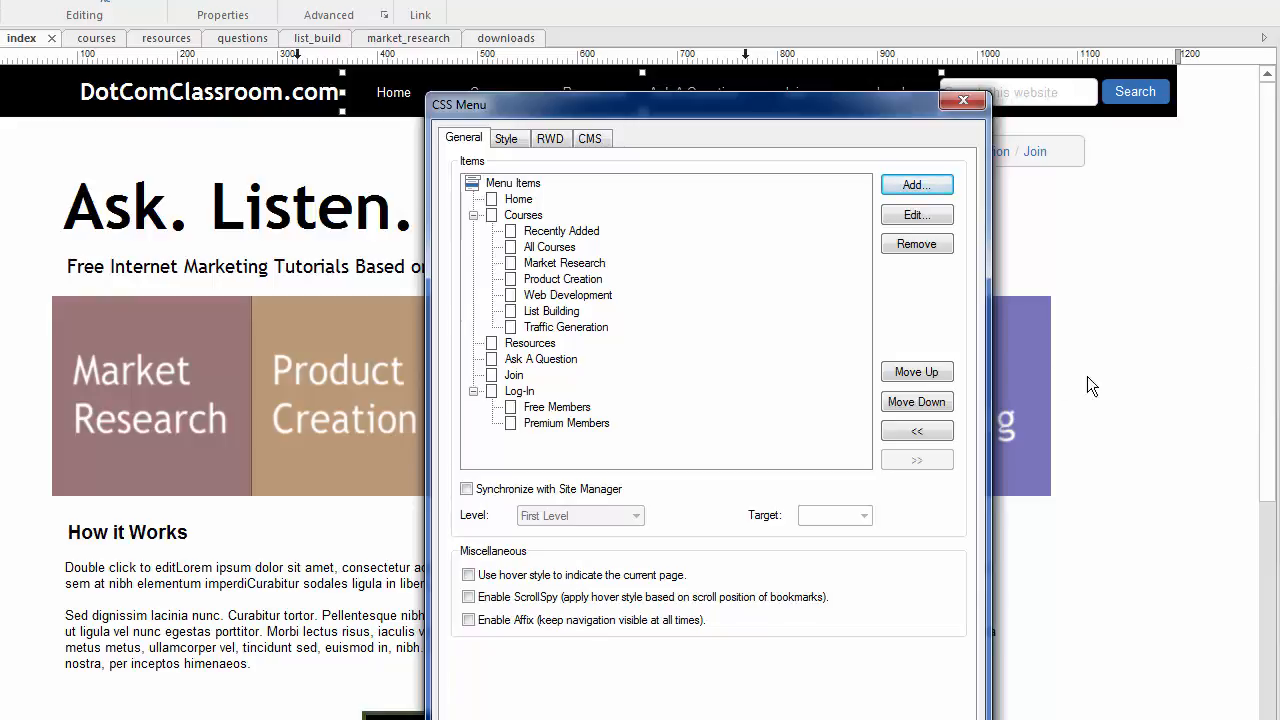
click(885, 717)
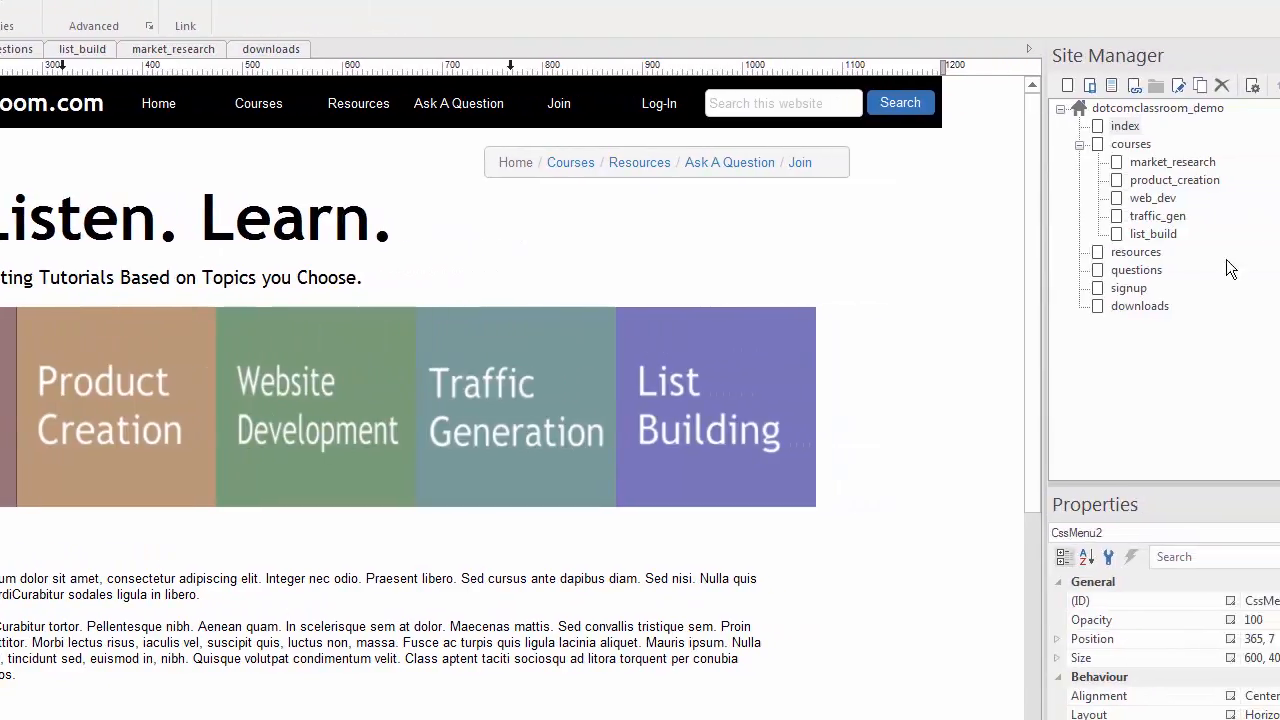
- Review the index breadcrumb's settings and cancel without changes
double_click(616, 167)
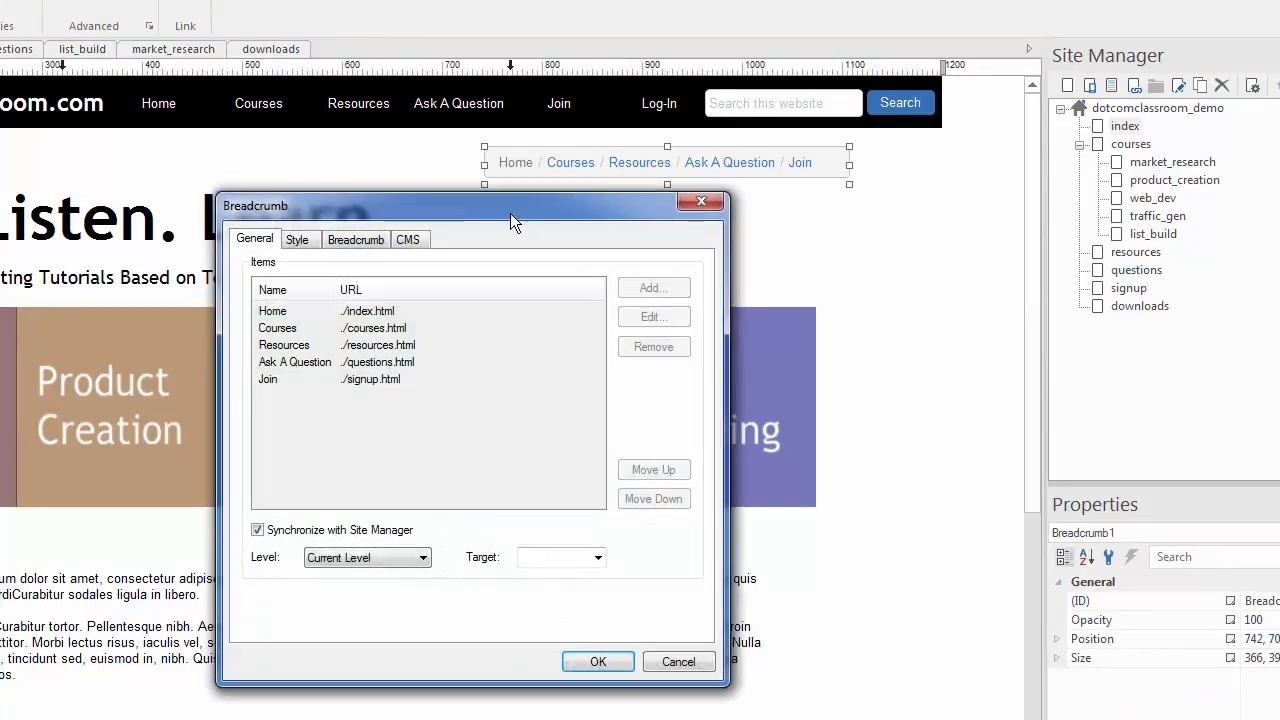
drag(510, 214, 239, 163)
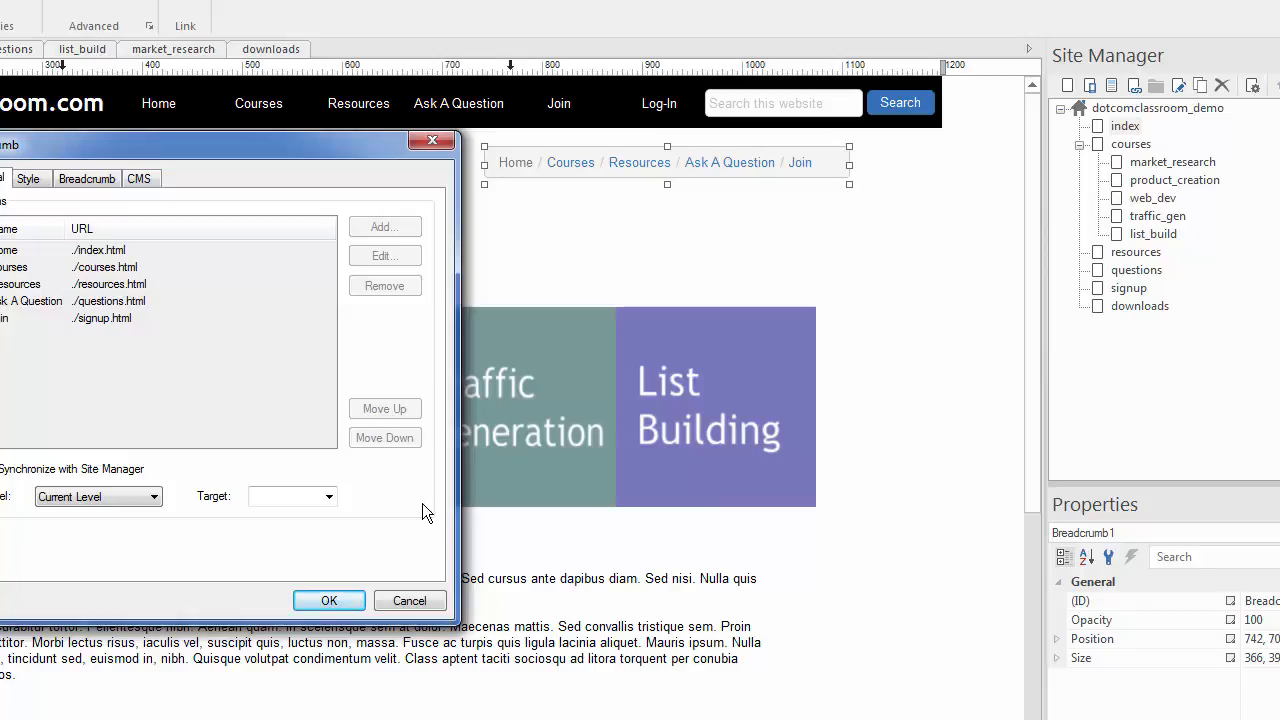
click(408, 599)
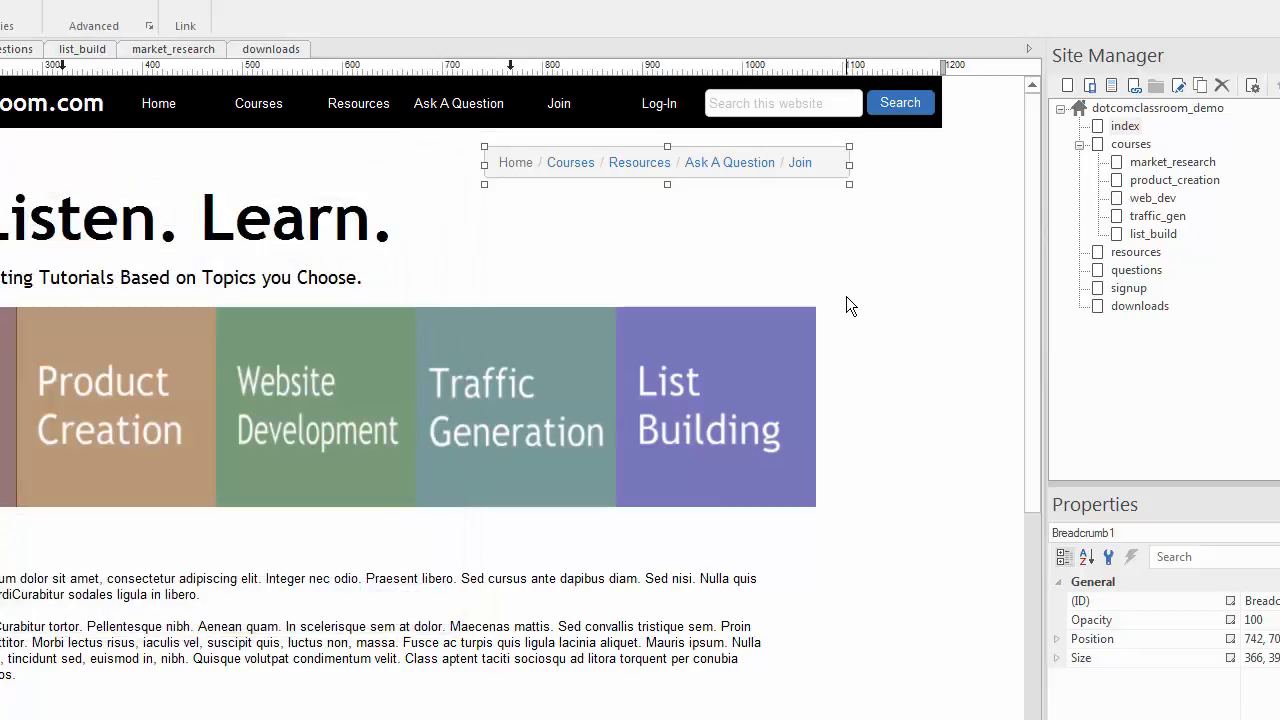